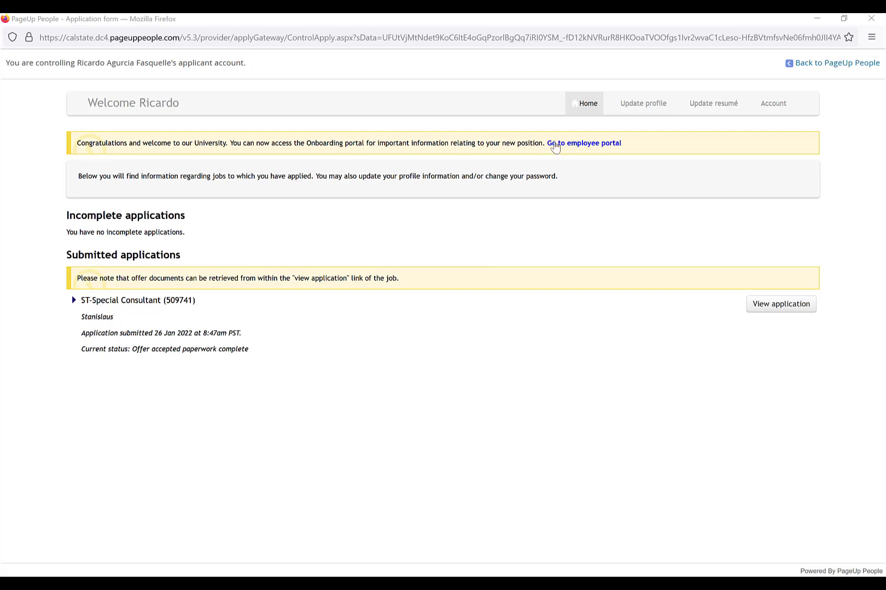
# Go to the employee portal and look through the tasklist for both "Before your first day" and "Your first week"
pyautogui.click(588, 148)
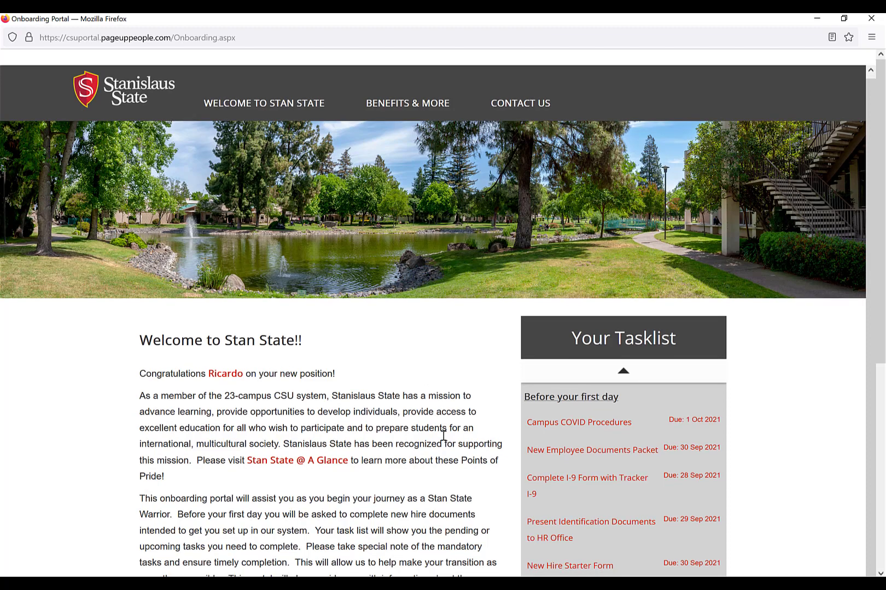
pyautogui.scroll(-3, 441, 435)
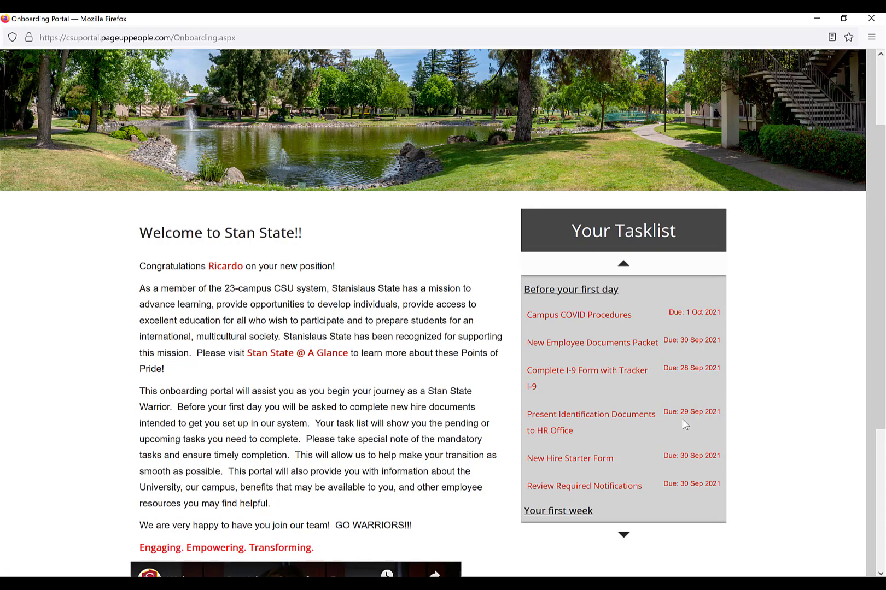
pyautogui.scroll(-3, 626, 380)
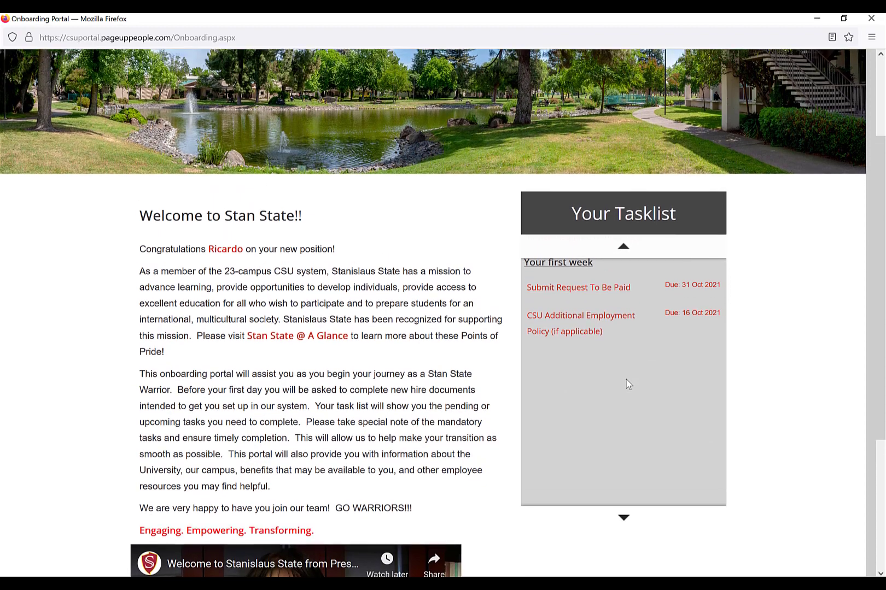
pyautogui.click(623, 251)
pyautogui.click(623, 250)
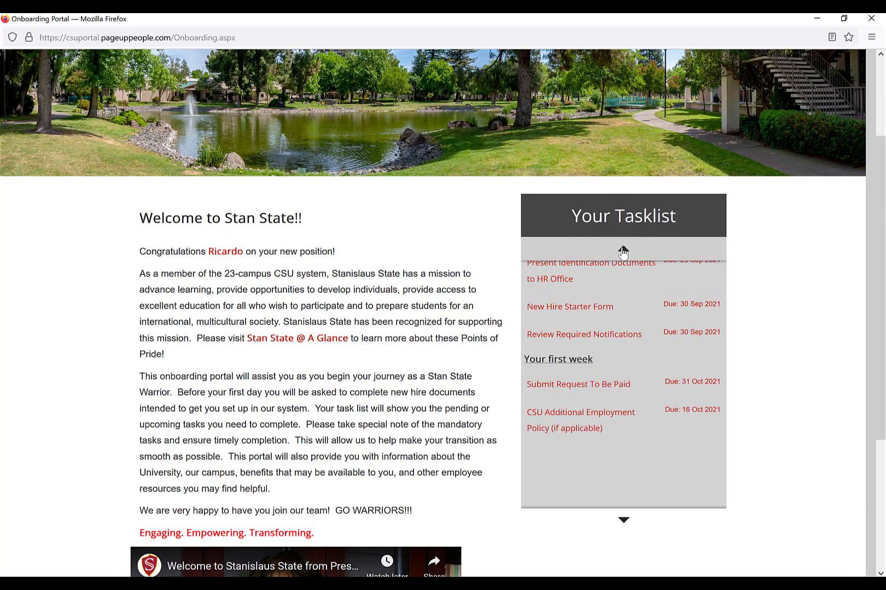
pyautogui.click(624, 250)
pyautogui.click(624, 251)
pyautogui.click(624, 250)
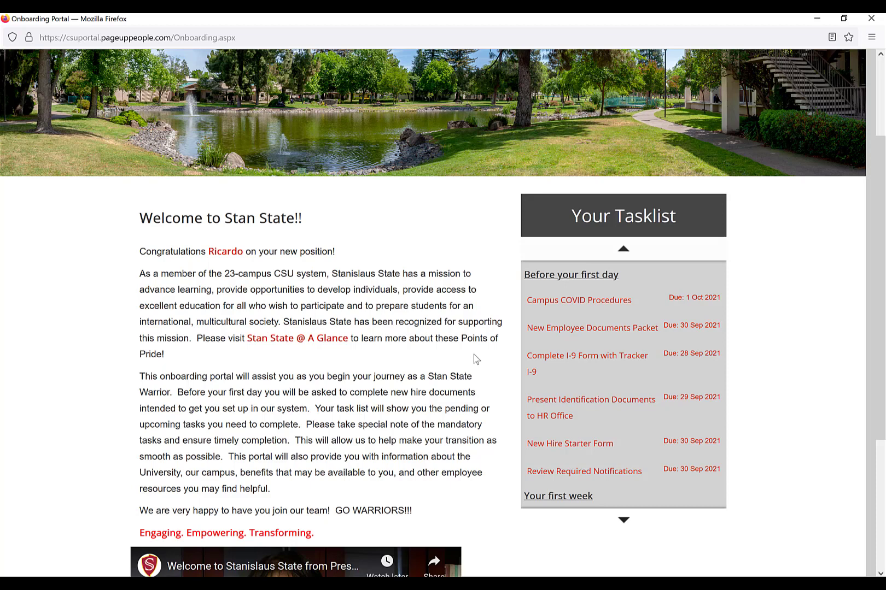
# Open the New Employee Documents Packet and mark the Employee Action Request as New Employee in section B
pyautogui.click(571, 330)
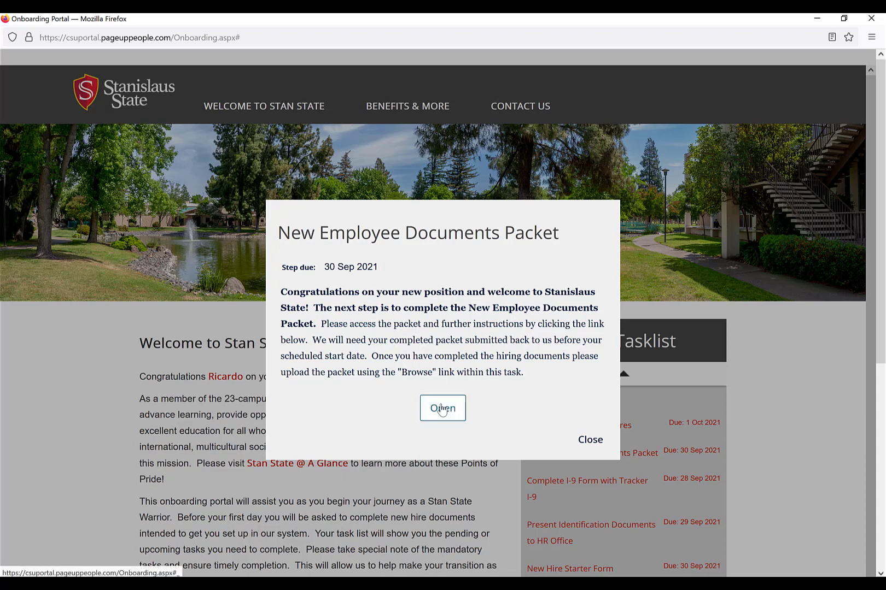
pyautogui.click(442, 408)
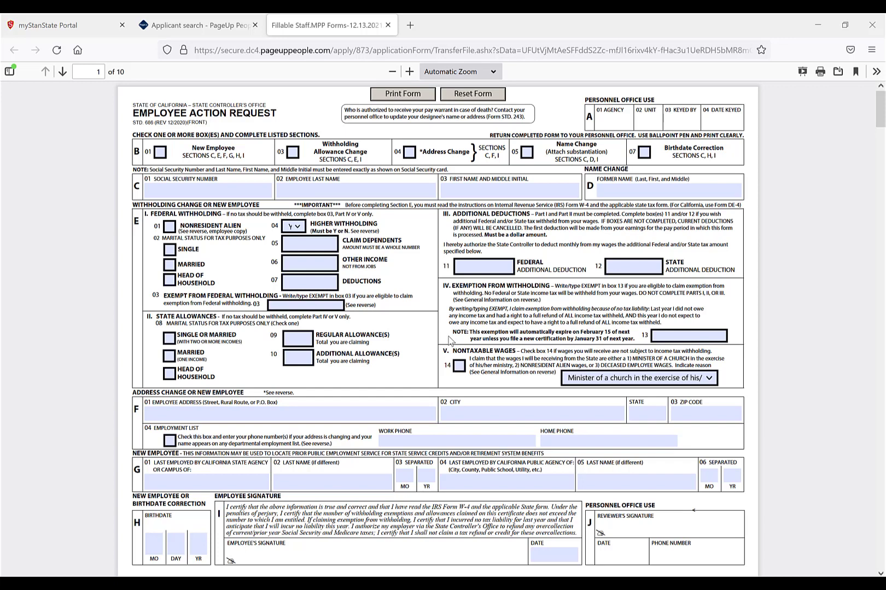
pyautogui.click(159, 153)
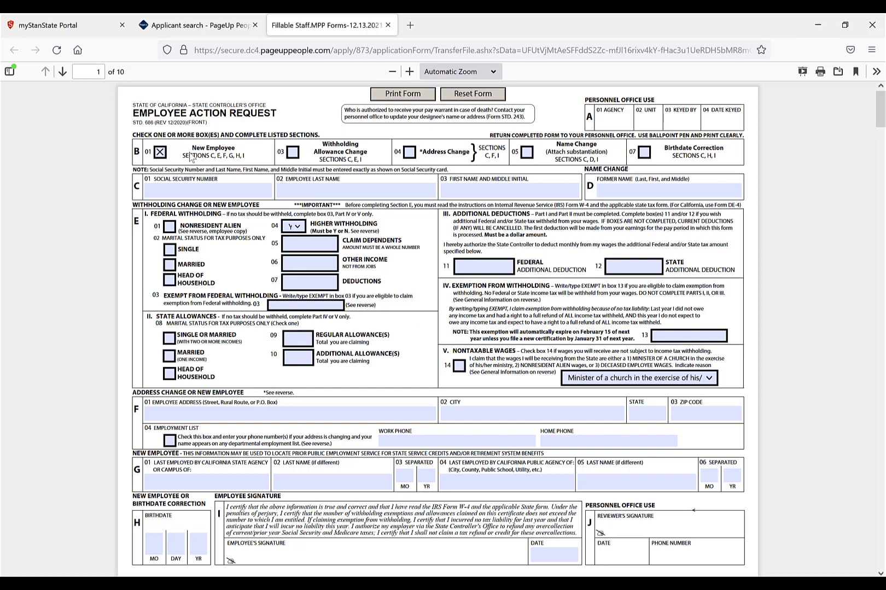
# Fill in section C with a placeholder Social Security number and the employee's last name
pyautogui.click(180, 190)
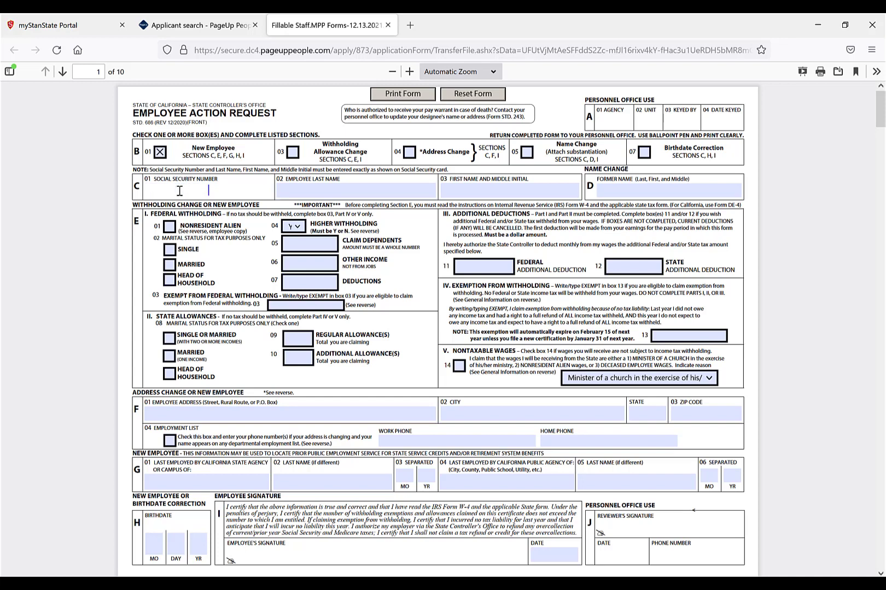
pyautogui.write('xxxxxxx')
pyautogui.press('Tab')
pyautogui.write('john')
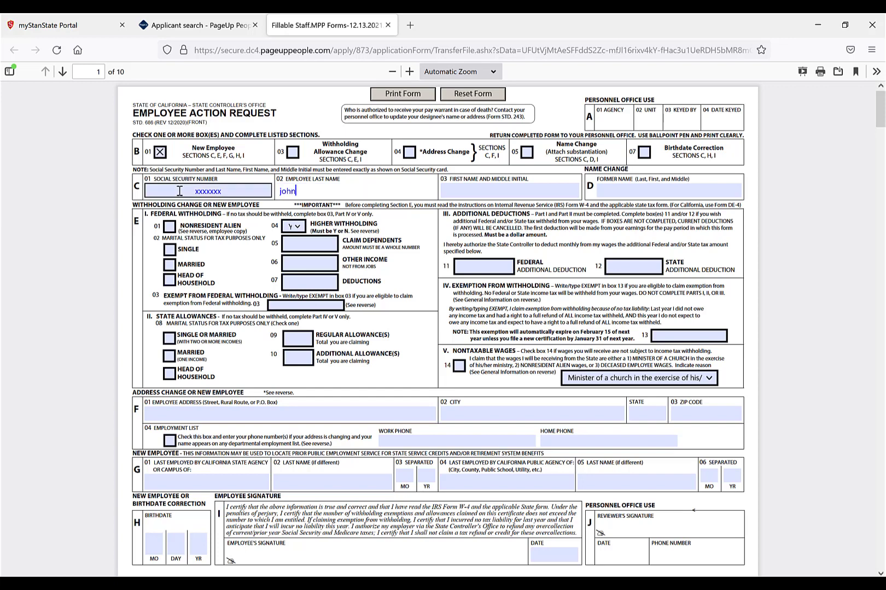
pyautogui.press('Tab')
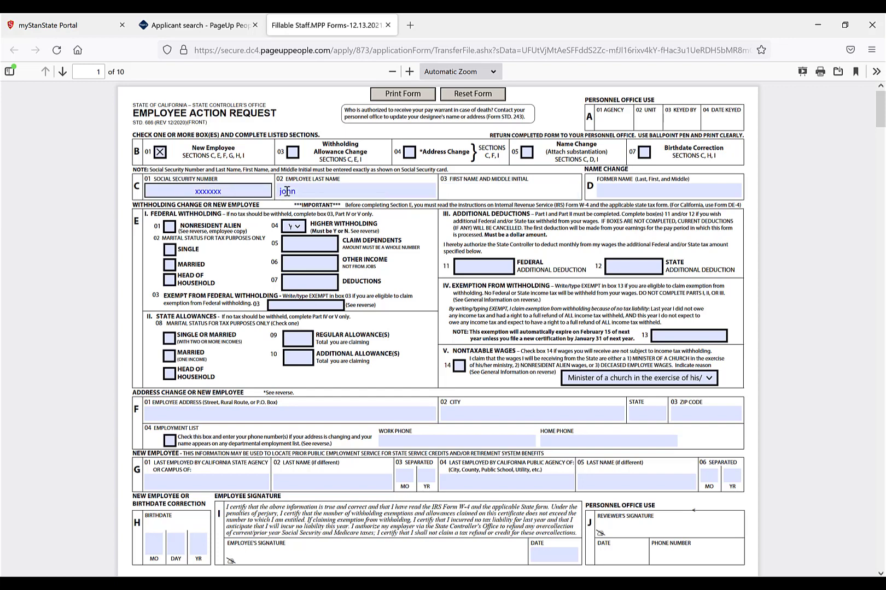
pyautogui.click(304, 193)
pyautogui.press('BackSpace')
pyautogui.press('BackSpace')
pyautogui.press('BackSpace')
pyautogui.press('BackSpace')
pyautogui.write('smith')
pyautogui.press('Tab')
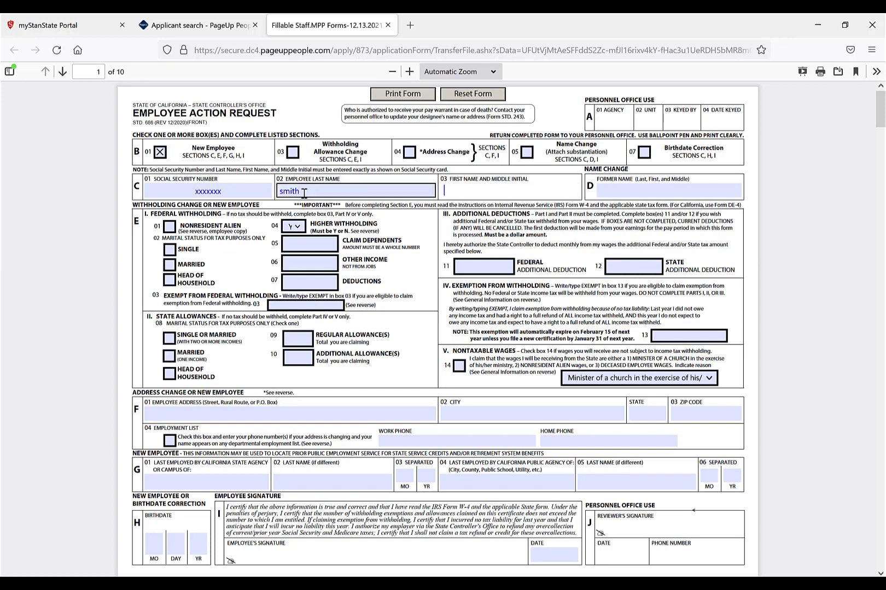
# Enter the employee's first name and middle initial in section C and the former name in section D
pyautogui.write('john c')
pyautogui.press('Tab')
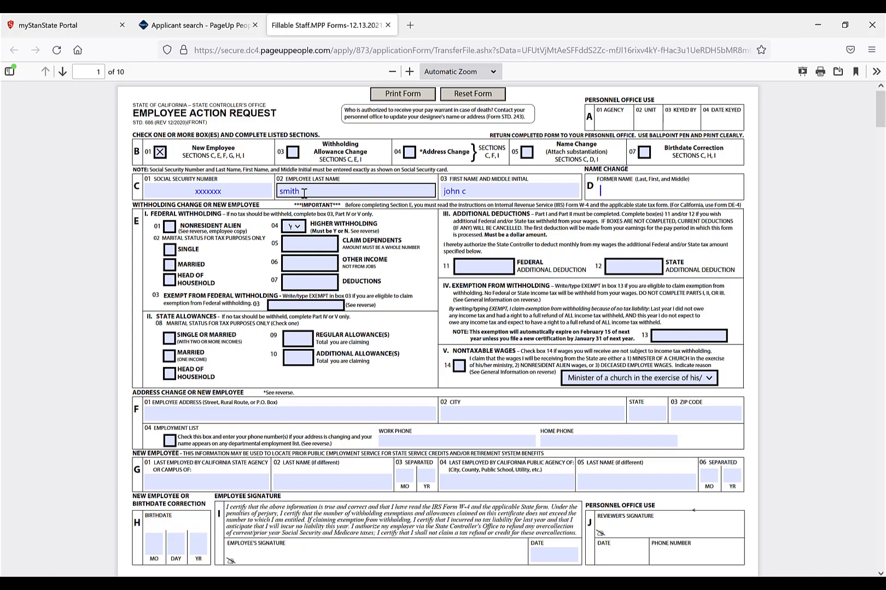
pyautogui.write('james, john c')
pyautogui.click(397, 227)
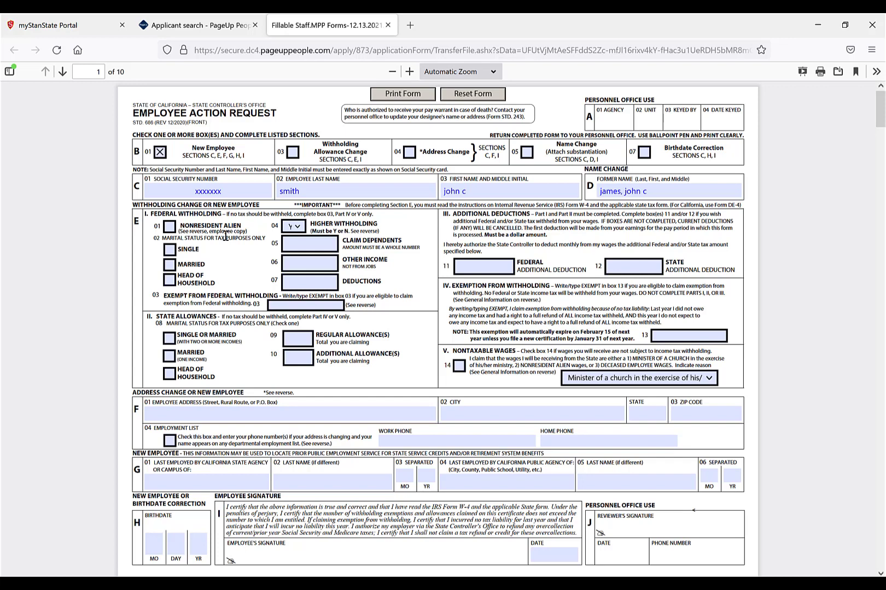
# Try out the nonresident alien and marital status checkboxes under Federal Withholding
pyautogui.click(170, 228)
pyautogui.click(170, 228)
pyautogui.click(209, 233)
pyautogui.click(169, 266)
pyautogui.click(170, 280)
pyautogui.click(246, 245)
# Set Higher Withholding to N and select the Claim Dependents field
pyautogui.click(299, 228)
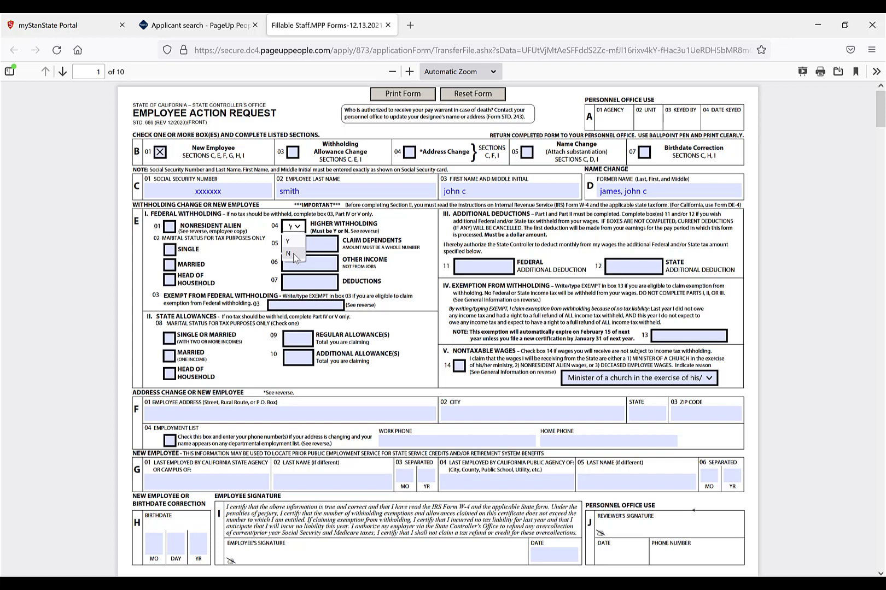
pyautogui.click(294, 254)
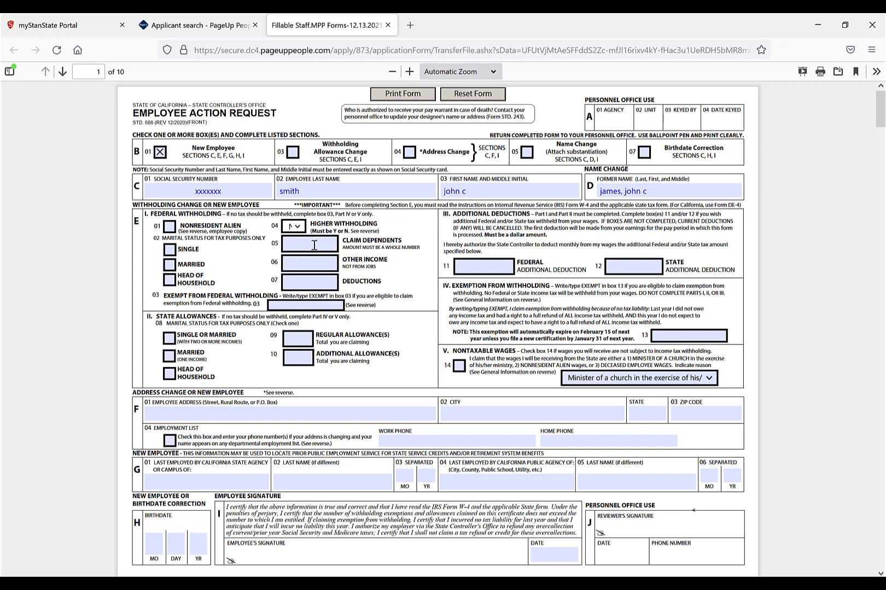
pyautogui.click(315, 246)
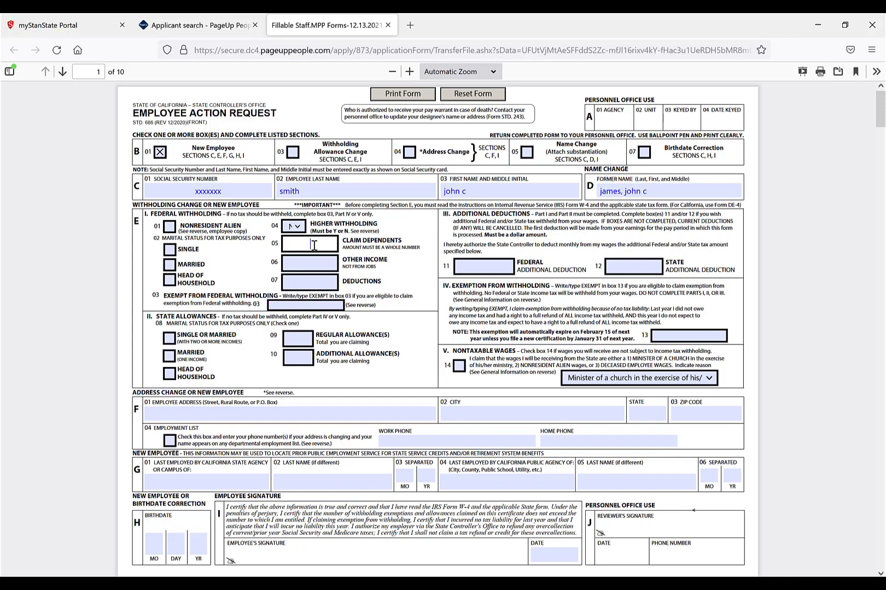
# Write the dependents formula "(2000 x n17) + (n18 x 500)=" in the Employee Address field of section F
pyautogui.click(209, 416)
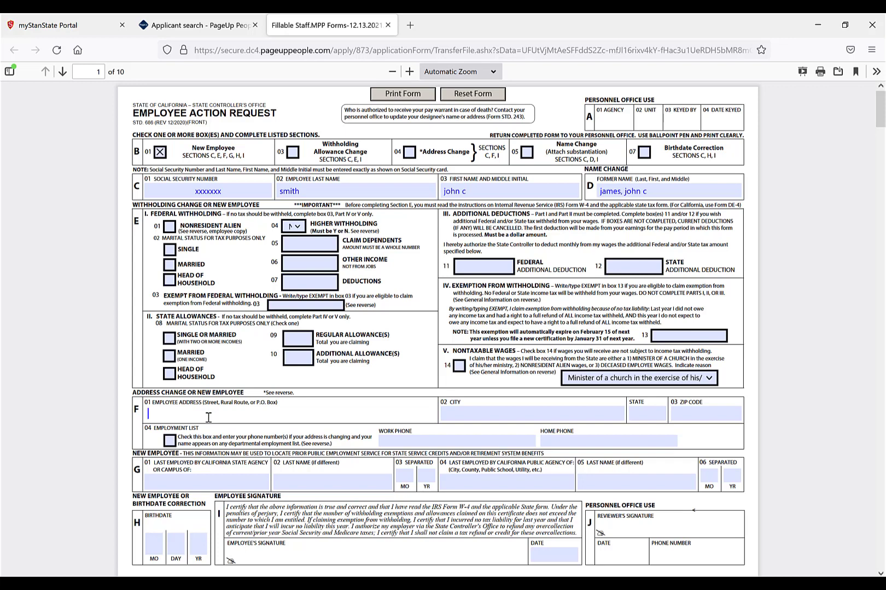
pyautogui.write('(2000 x n17')
pyautogui.write(') + (n18 x 500)=')
# Go over the Claim Dependents, Other Income and Deductions fields and the State Allowances options in section E
pyautogui.click(316, 242)
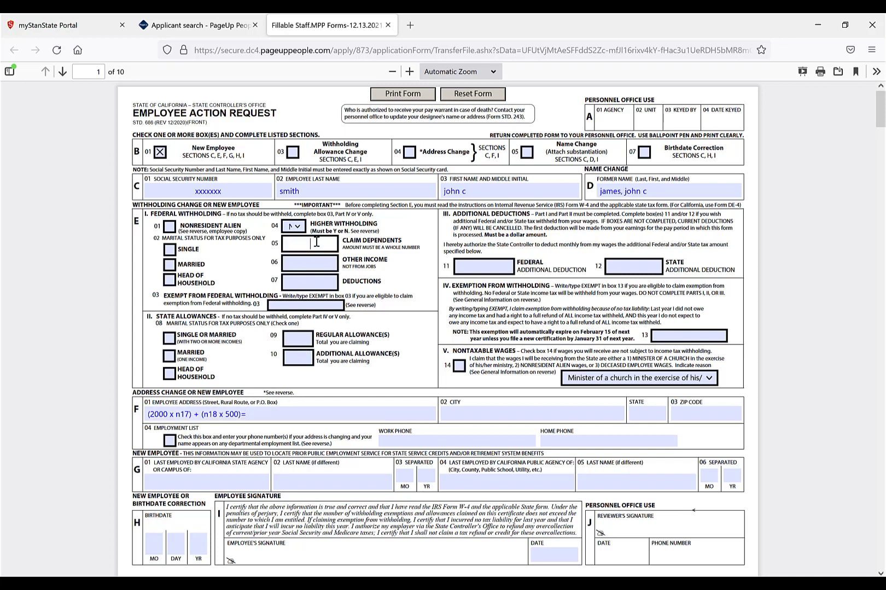
pyautogui.click(311, 265)
pyautogui.click(309, 282)
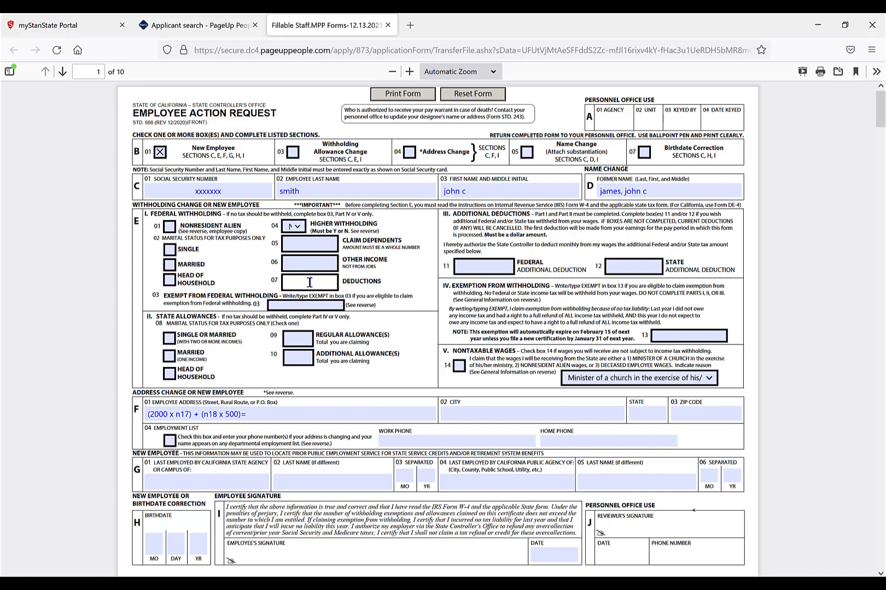
pyautogui.click(227, 298)
pyautogui.click(170, 340)
pyautogui.click(169, 356)
pyautogui.click(169, 373)
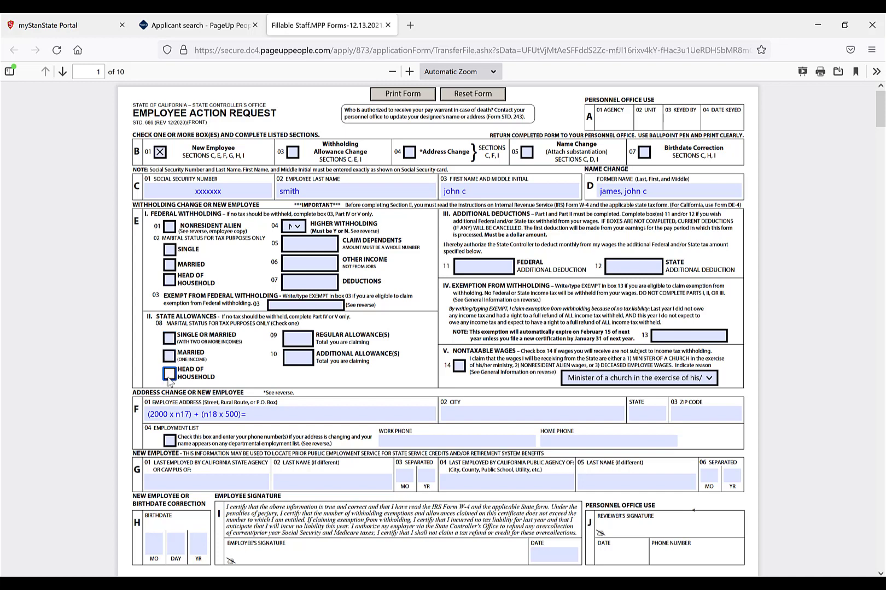
pyautogui.click(235, 348)
pyautogui.click(300, 340)
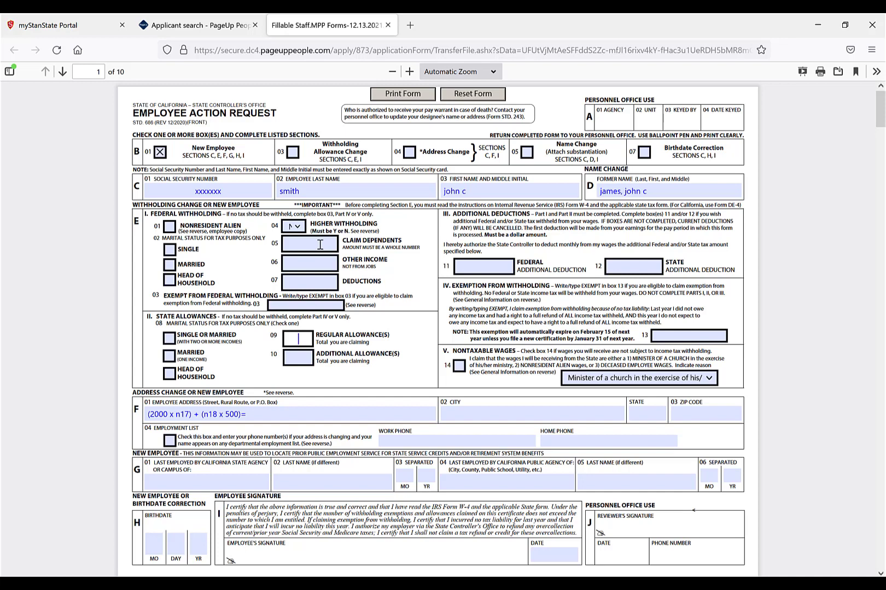
pyautogui.click(301, 359)
# Try the entry "exempt" in box 13 for exemption from withholding, and clear it again
pyautogui.click(677, 338)
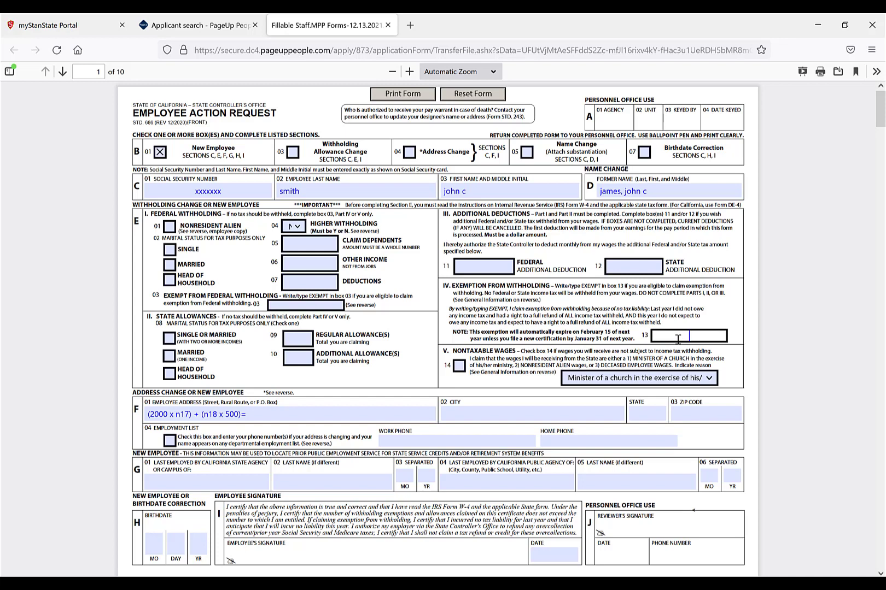
pyautogui.write('exempt')
pyautogui.click(621, 327)
pyautogui.moveTo(710, 335); pyautogui.dragTo(648, 335)
pyautogui.press('BackSpace')
# Look at the Nontaxable Wages checkbox and the reasons offered for it in box 14
pyautogui.click(459, 366)
pyautogui.click(698, 383)
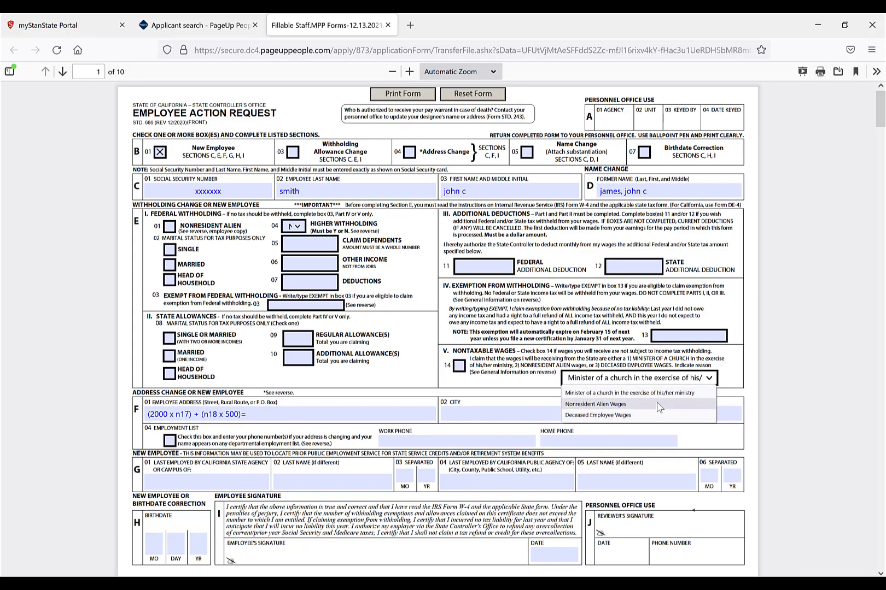
pyautogui.click(637, 365)
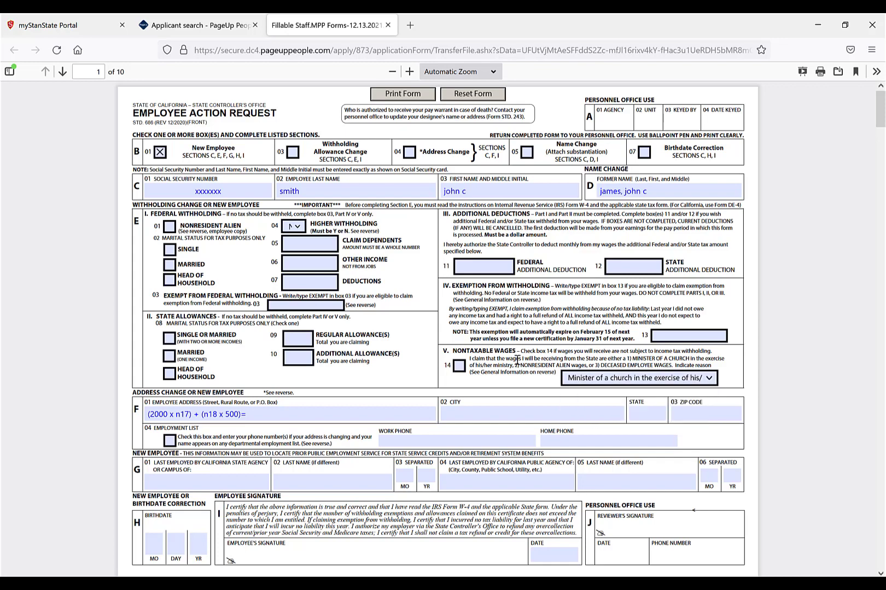
# Examine the employee address, previous California employment, birthdate and signature sections, continuing to the form's reverse page
pyautogui.scroll(-3, 438, 360)
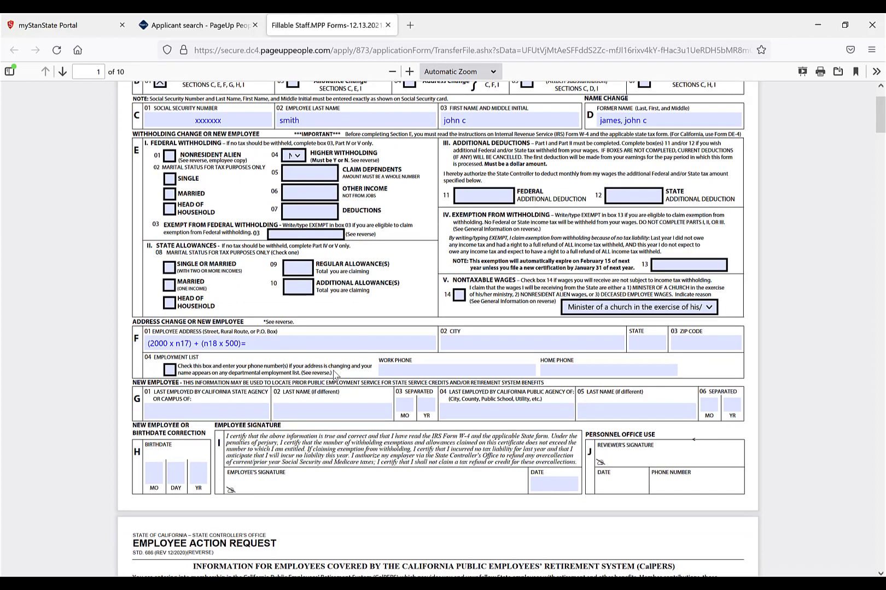
pyautogui.click(296, 340)
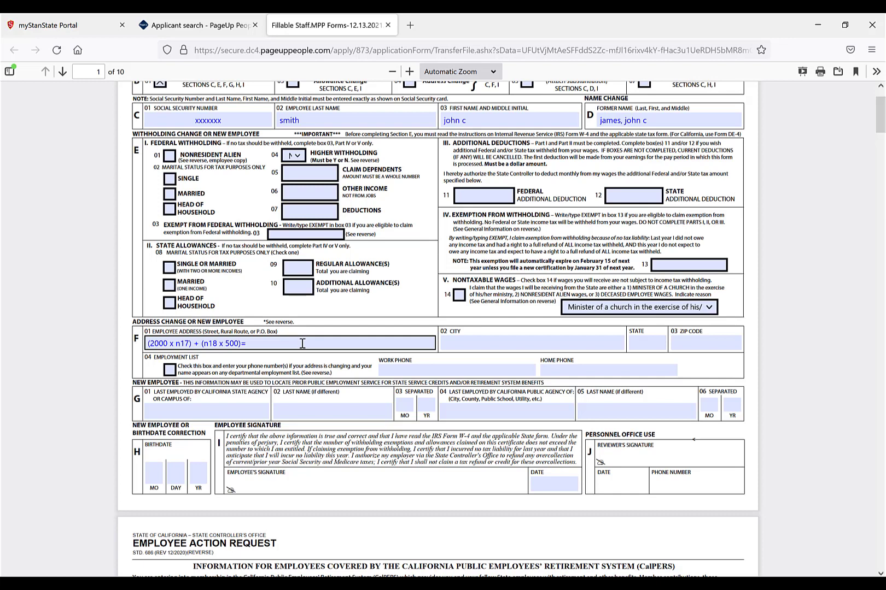
pyautogui.click(296, 382)
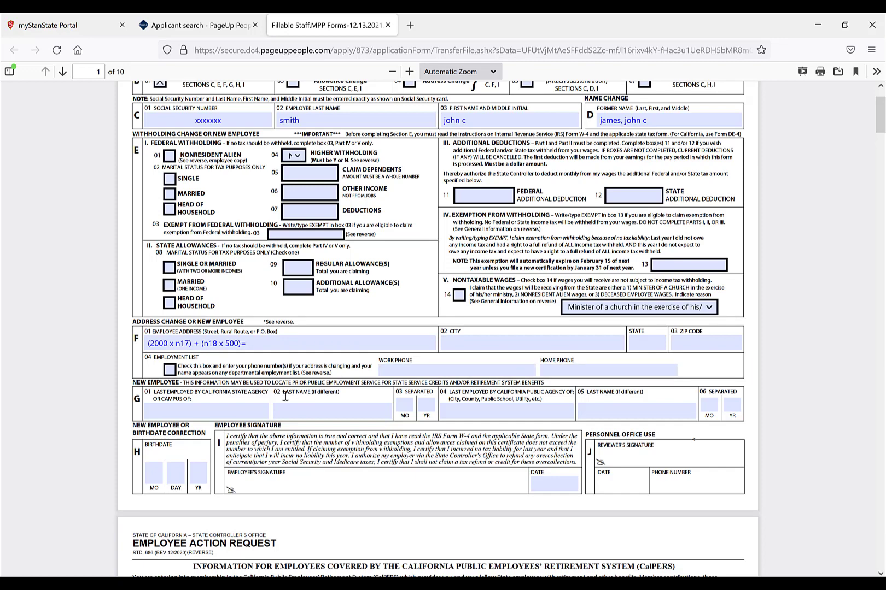
pyautogui.scroll(-2, 285, 397)
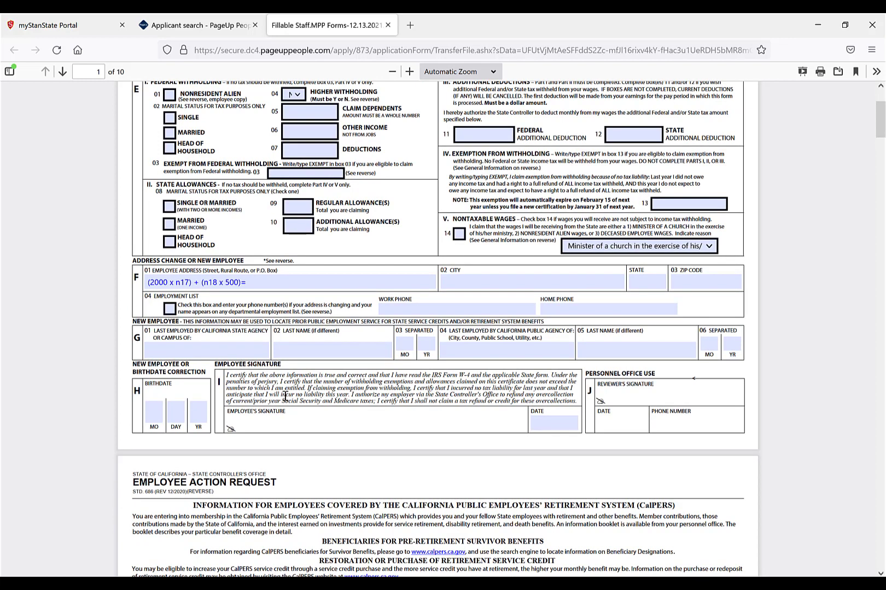
pyautogui.click(215, 352)
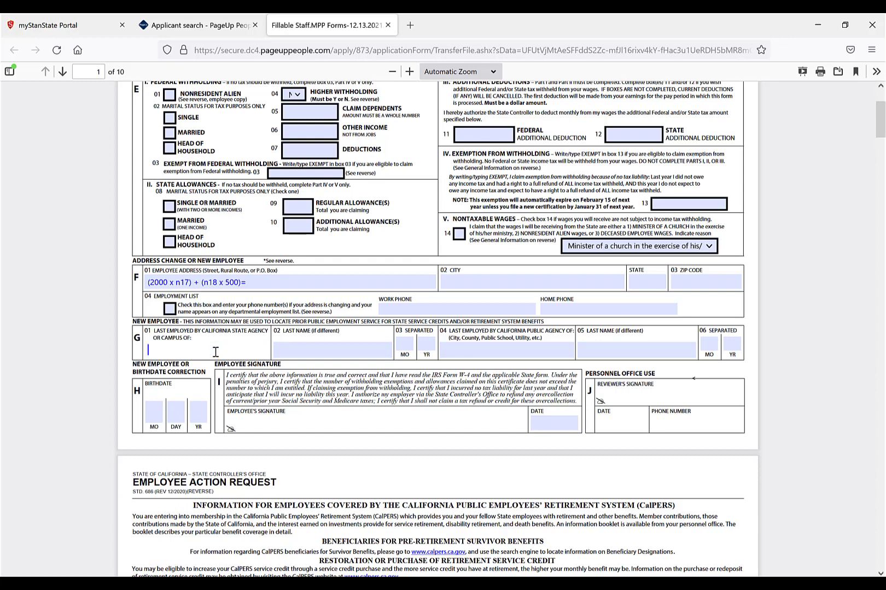
pyautogui.click(314, 350)
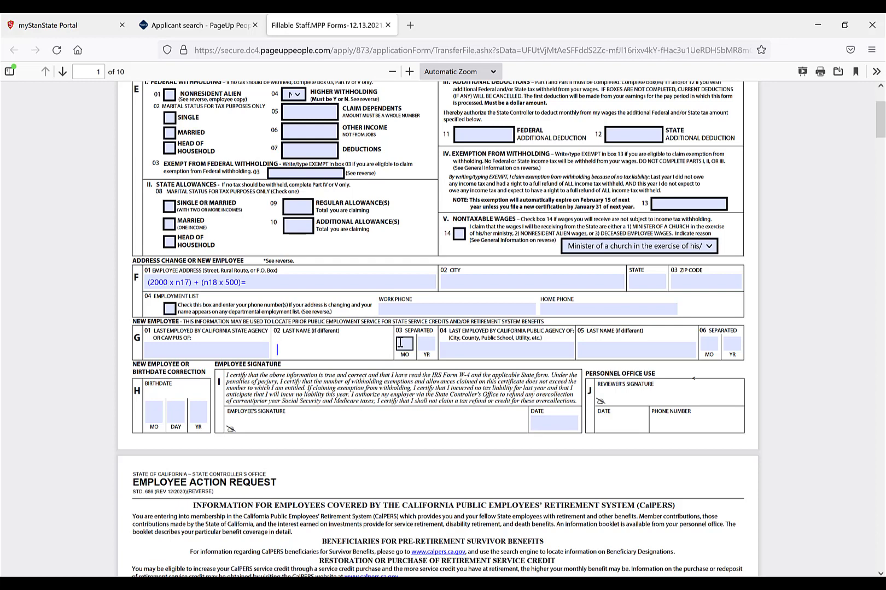
pyautogui.click(498, 352)
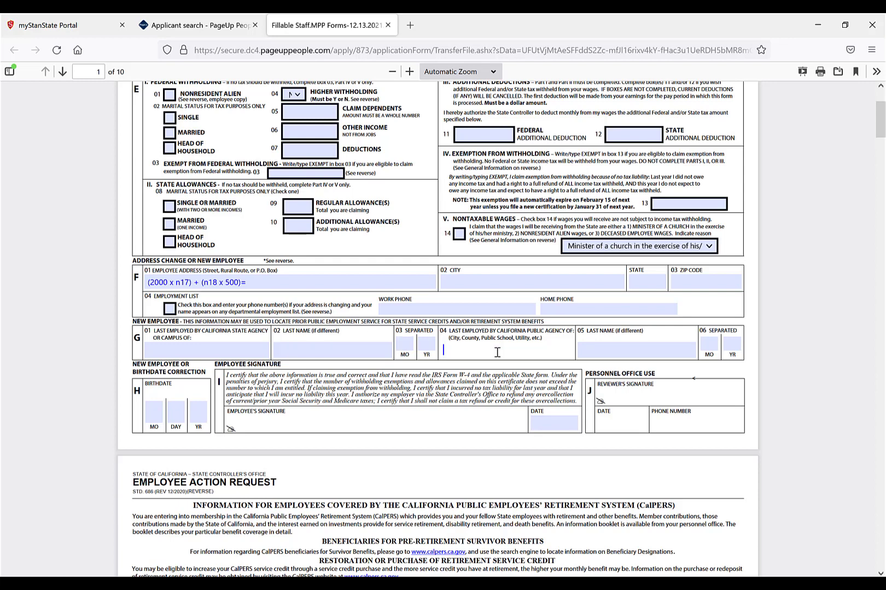
pyautogui.click(406, 381)
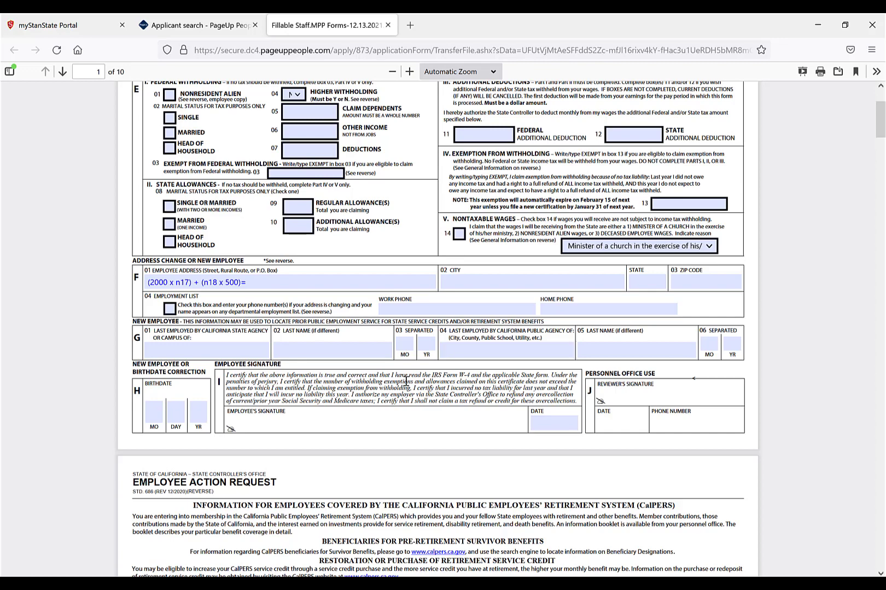
pyautogui.scroll(-1, 406, 381)
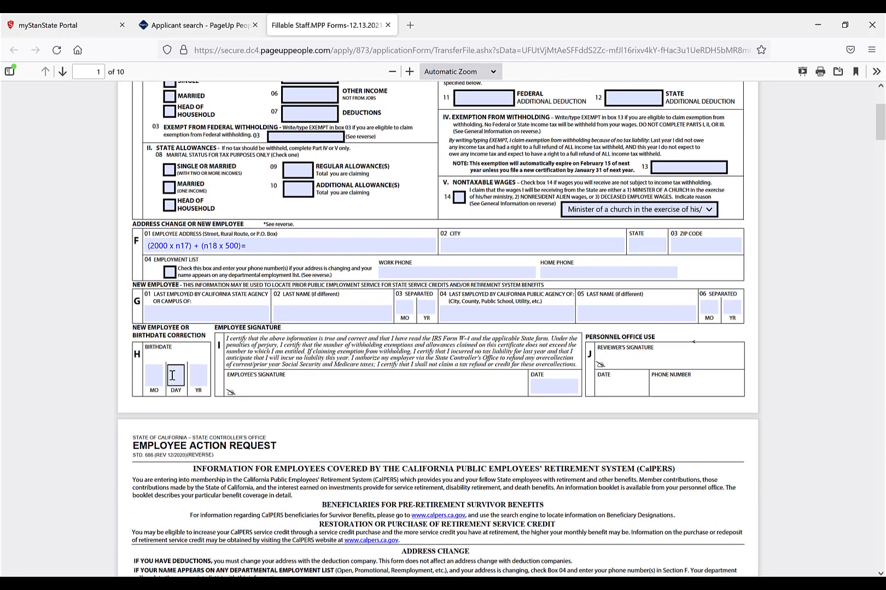
pyautogui.click(154, 377)
pyautogui.click(341, 363)
pyautogui.scroll(-5, 697, 342)
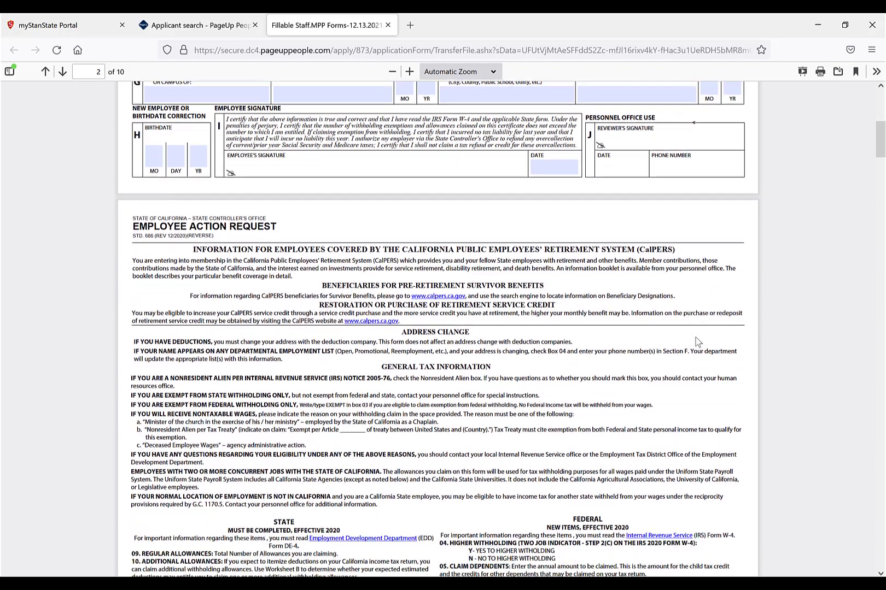
# Read through the form's reverse page, the CalPERS member letter, the qualifying systems list and the instructions up to the Reciprocal Self-Certification Form
pyautogui.scroll(-2, 697, 342)
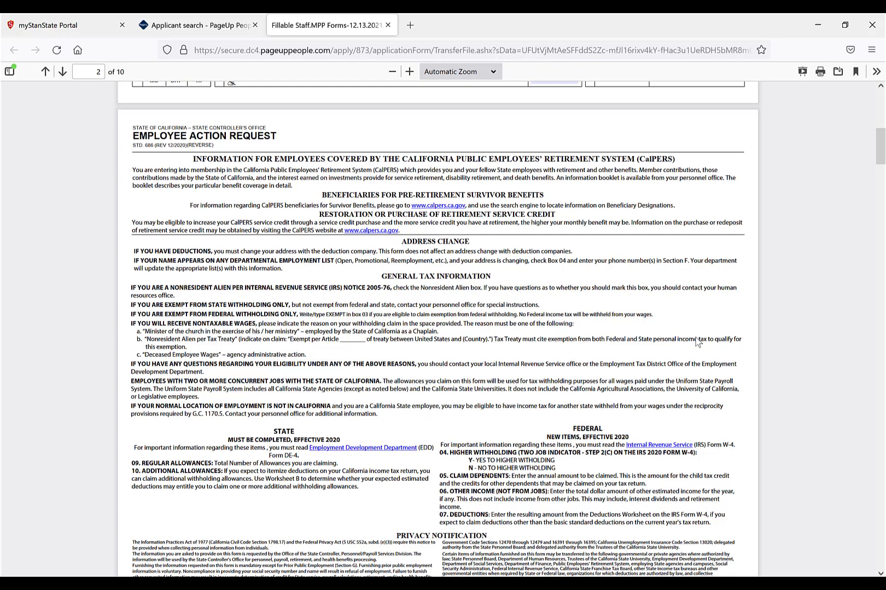
pyautogui.scroll(-1, 697, 342)
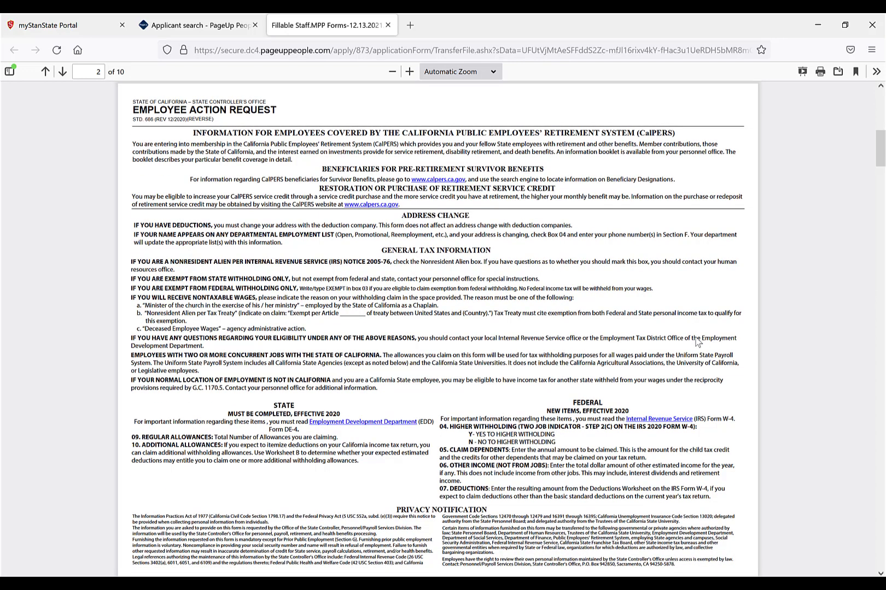
pyautogui.scroll(-6, 697, 341)
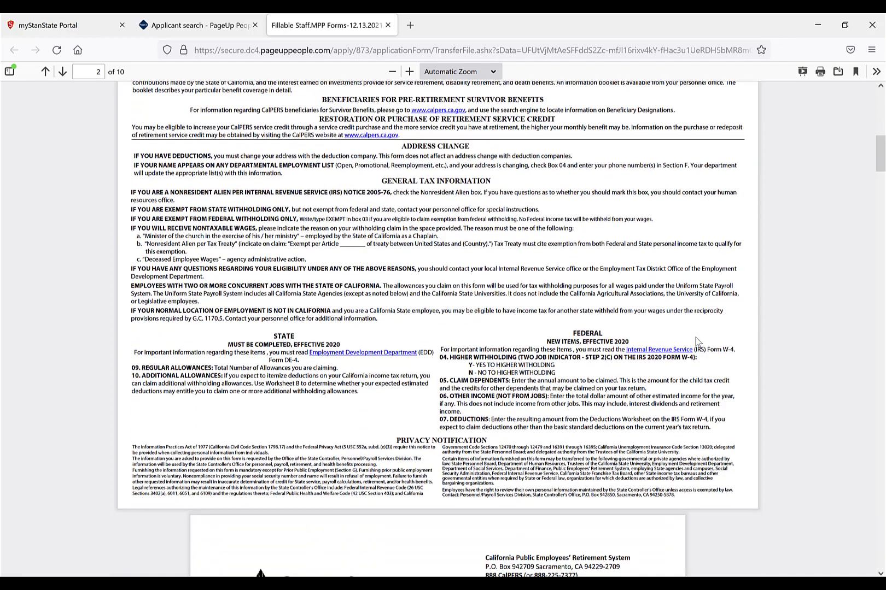
pyautogui.scroll(-7, 697, 343)
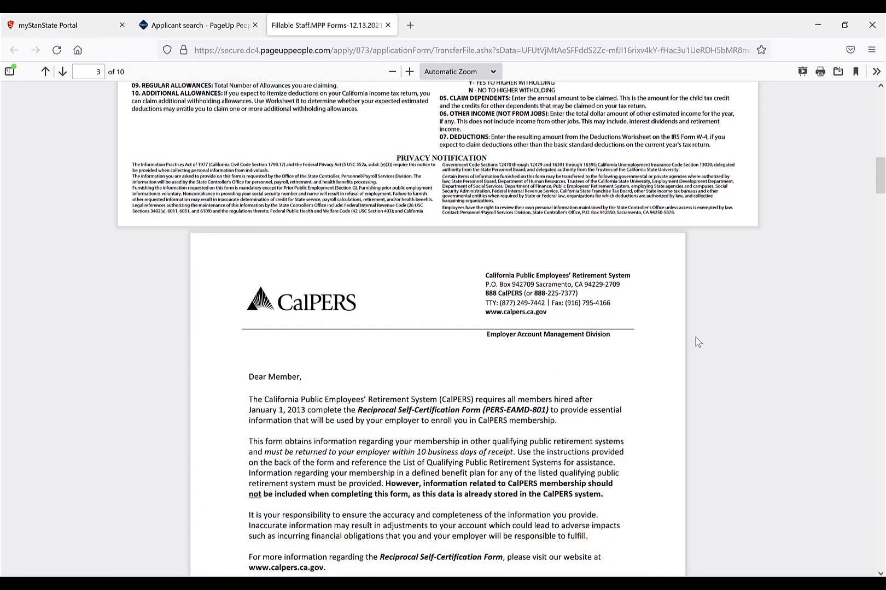
pyautogui.scroll(-2, 697, 342)
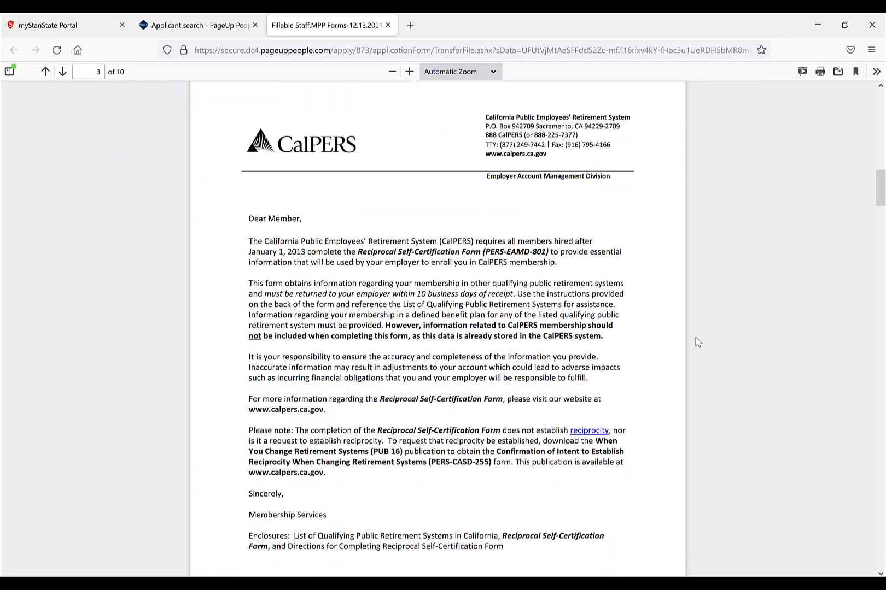
pyautogui.scroll(-1, 697, 341)
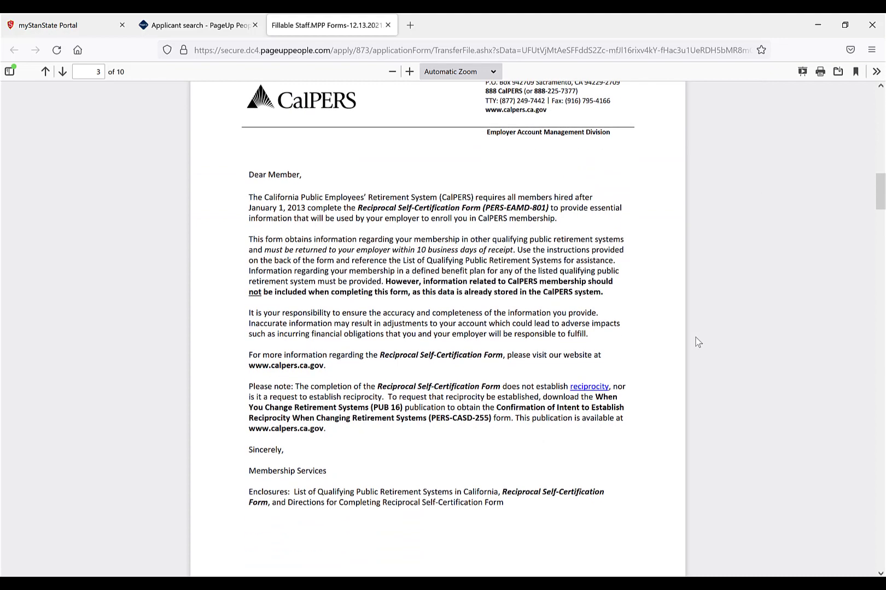
pyautogui.scroll(-8, 697, 343)
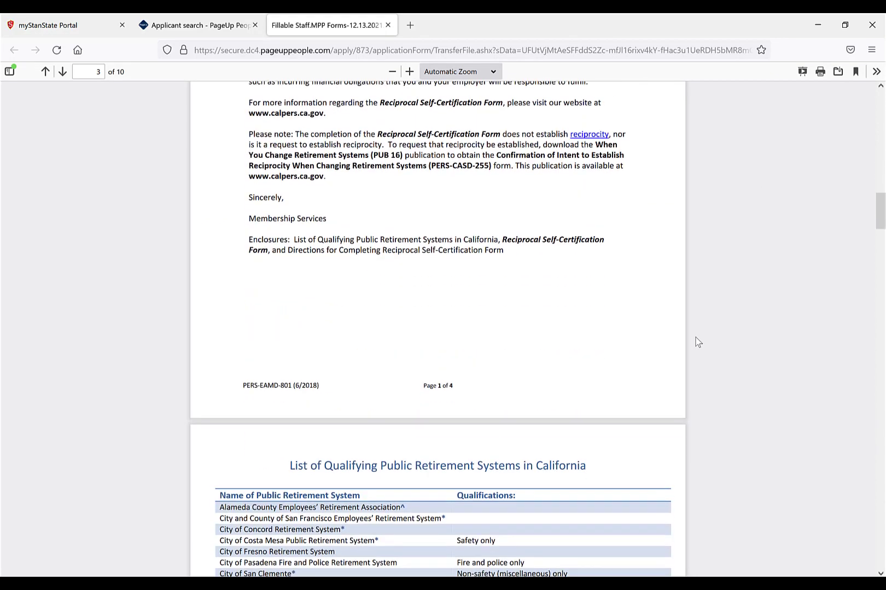
pyautogui.scroll(-20, 697, 343)
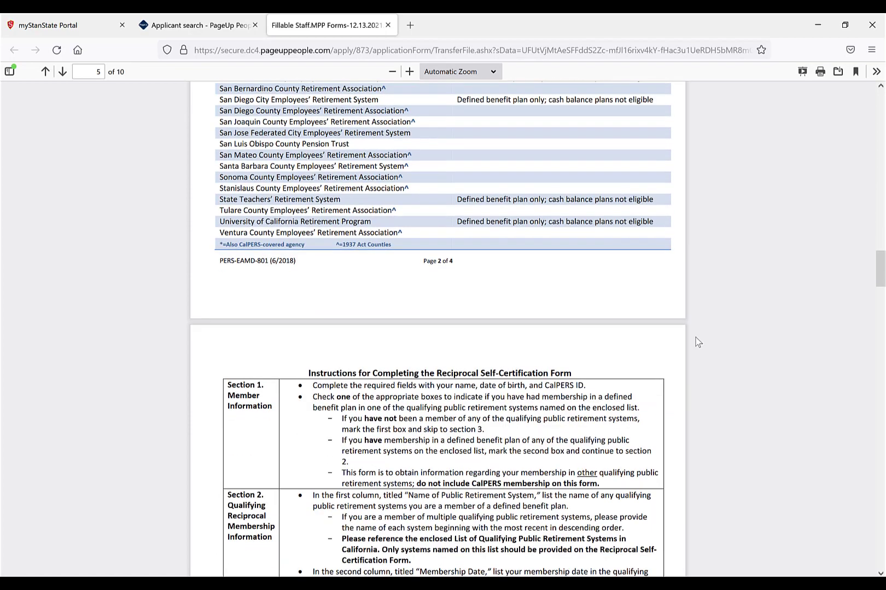
pyautogui.scroll(-10, 697, 343)
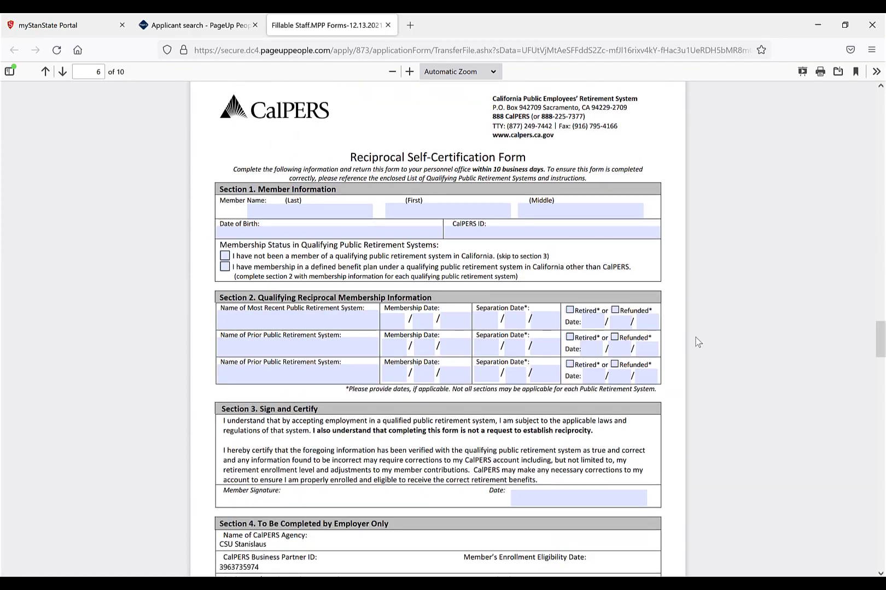
pyautogui.scroll(-2, 698, 343)
pyautogui.scroll(1, 697, 343)
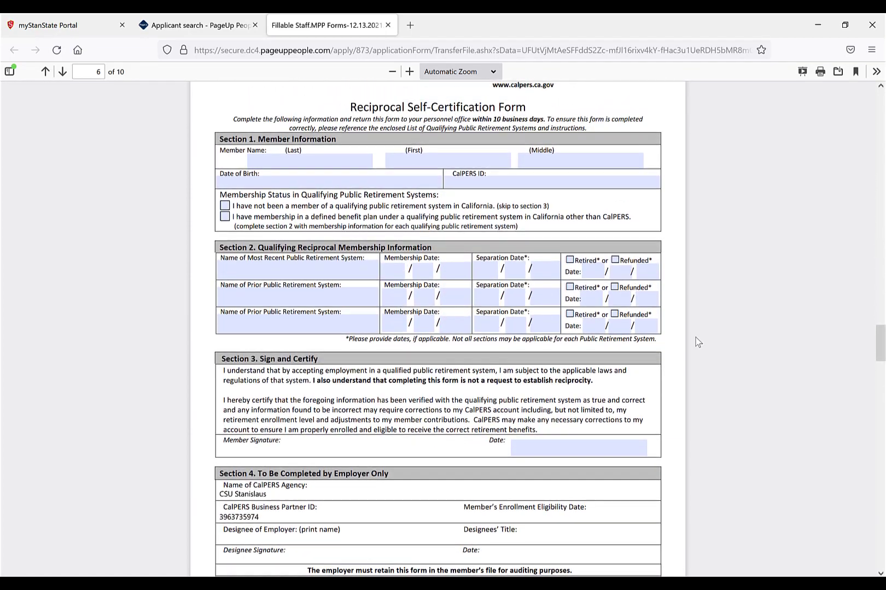
pyautogui.scroll(1, 698, 342)
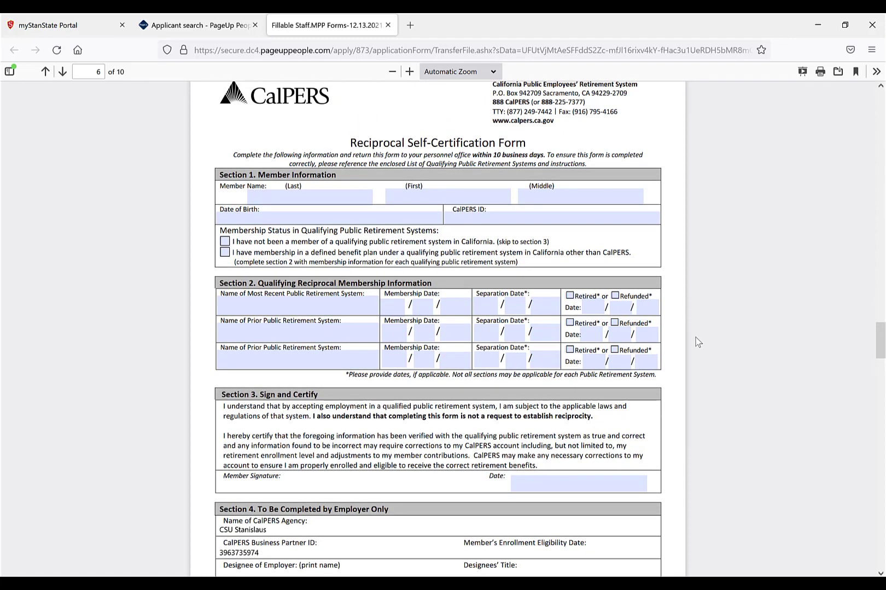
# Enter the member's last, first and middle names in Section 1 of the Reciprocal Self-Certification Form
pyautogui.click(350, 199)
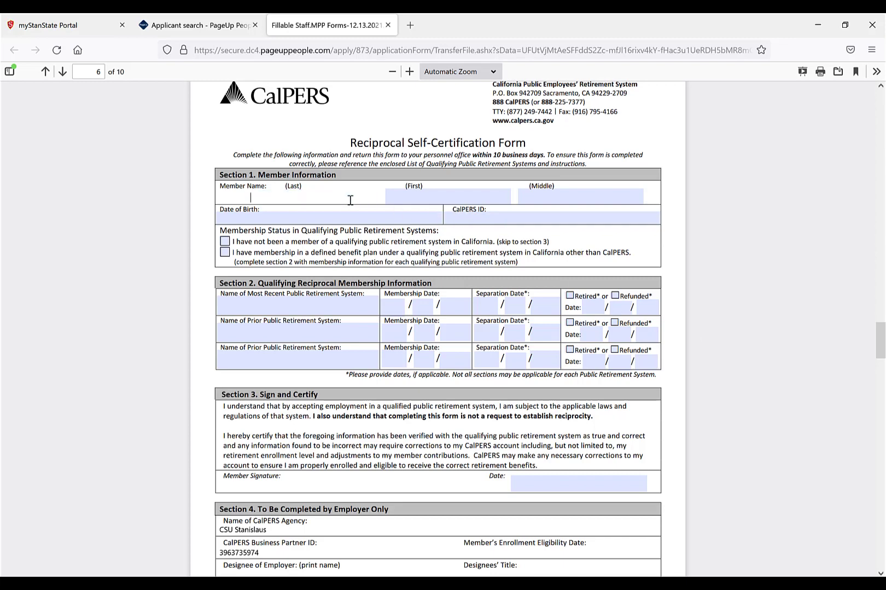
pyautogui.write('smith')
pyautogui.press('Tab')
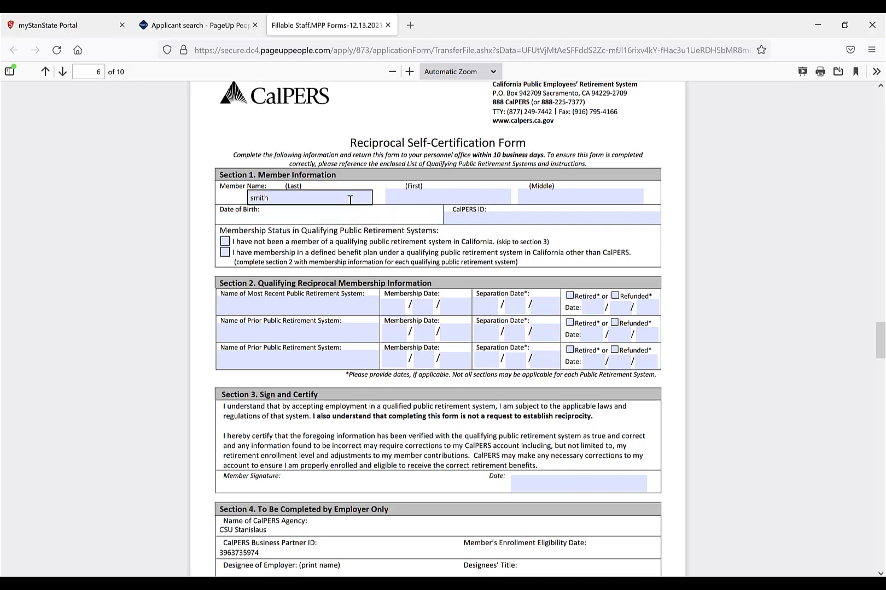
pyautogui.click(440, 193)
pyautogui.write('john')
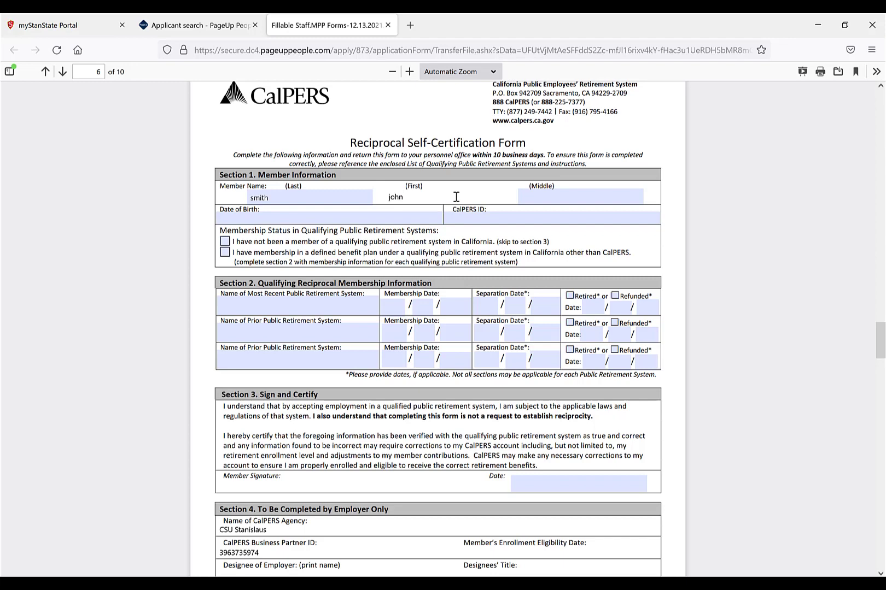
pyautogui.click(529, 197)
pyautogui.write('chr')
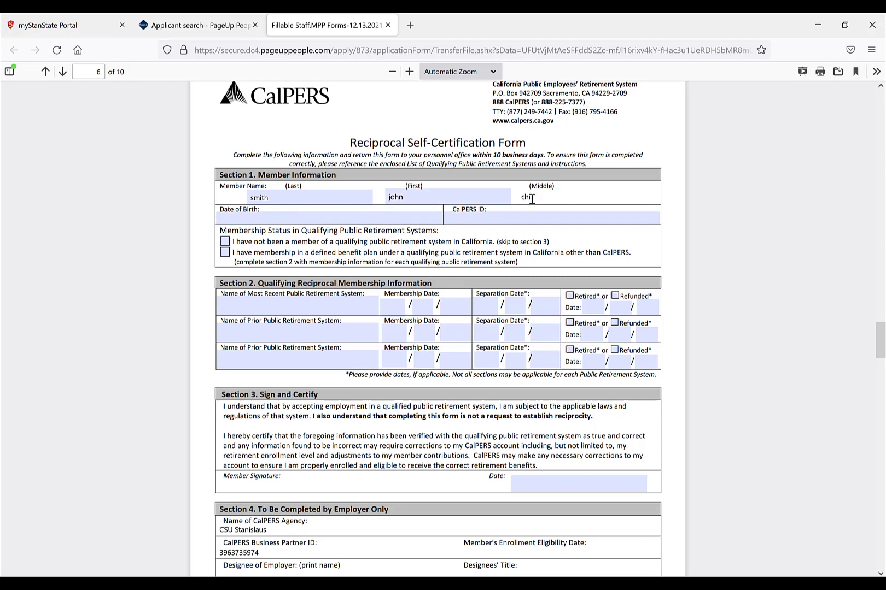
pyautogui.write('rs')
# Try a placeholder of x characters as the date of birth in Section 1
pyautogui.click(370, 219)
pyautogui.write('xxxxxxx')
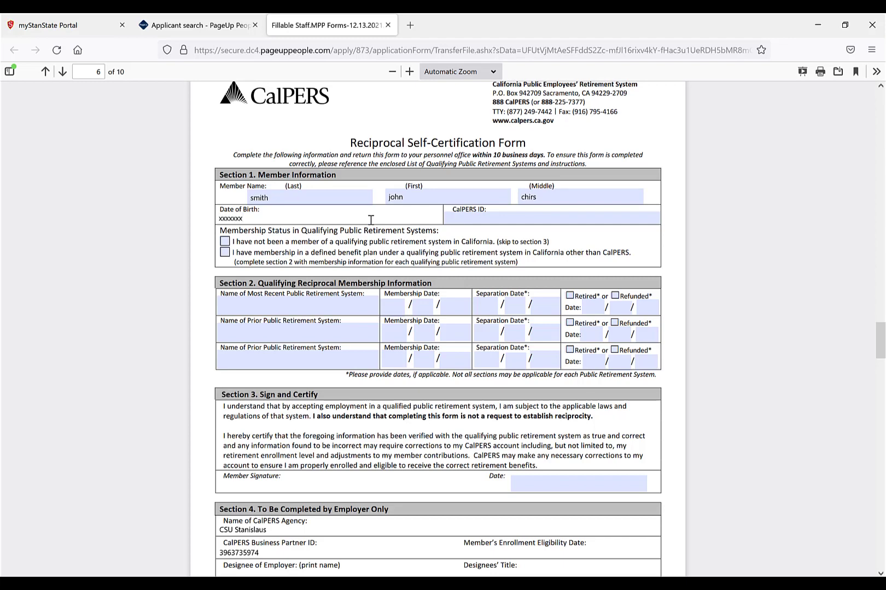
pyautogui.click(477, 217)
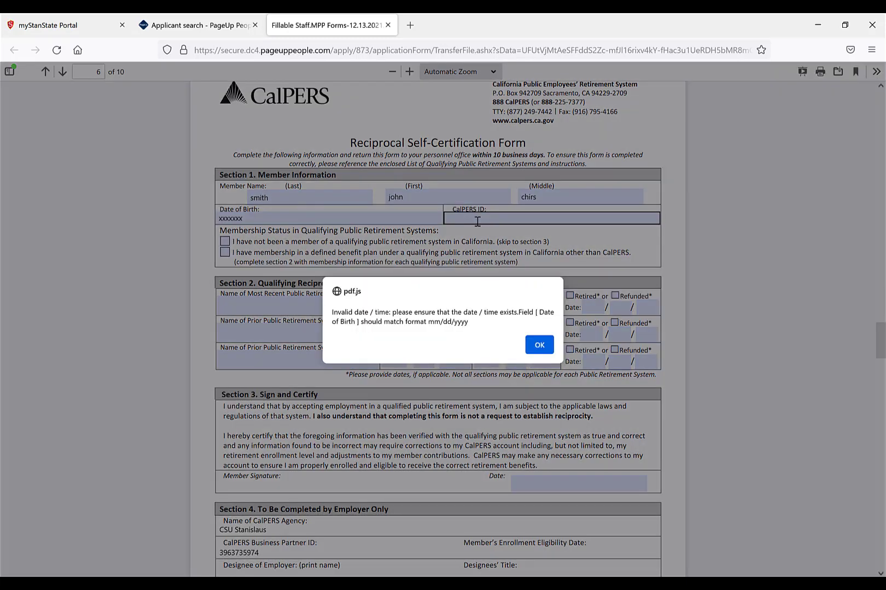
pyautogui.click(541, 347)
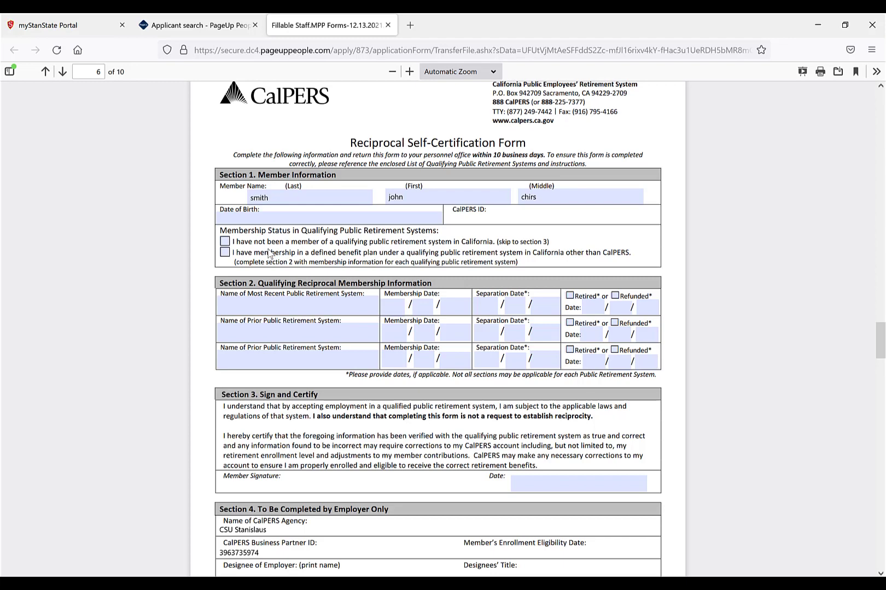
# Review the List of Qualifying Public Retirement Systems in California and return to the Reciprocal Self-Certification Form
pyautogui.scroll(10, 268, 253)
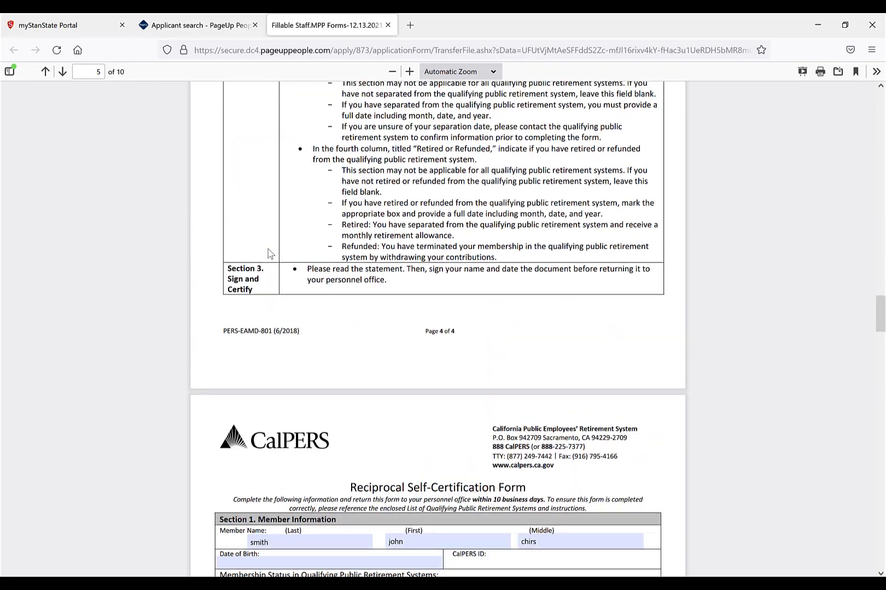
pyautogui.scroll(10, 268, 253)
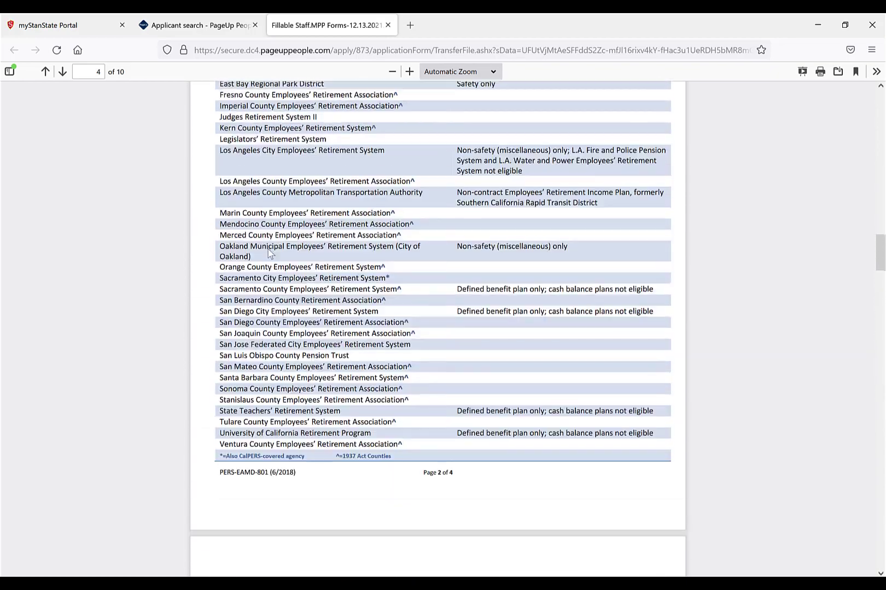
pyautogui.scroll(3, 268, 254)
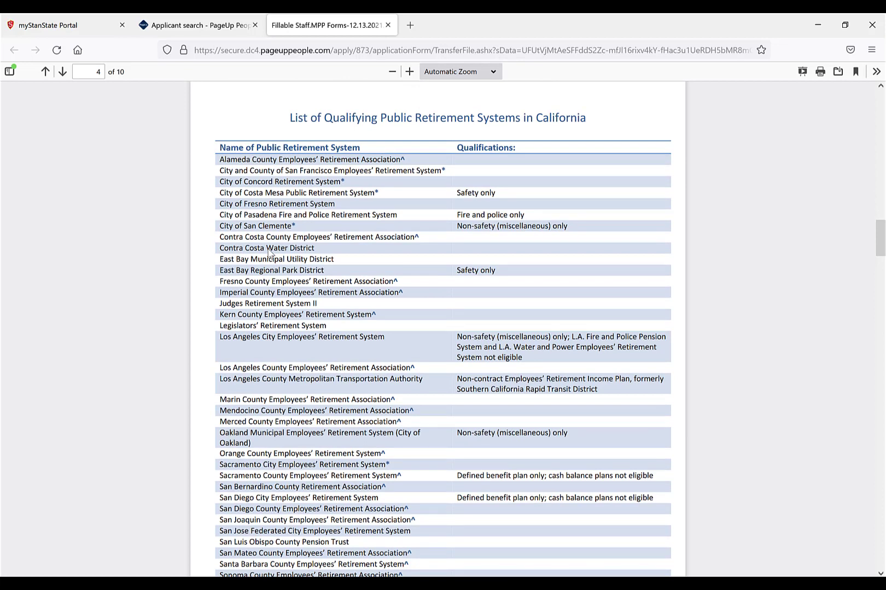
pyautogui.scroll(-4, 268, 253)
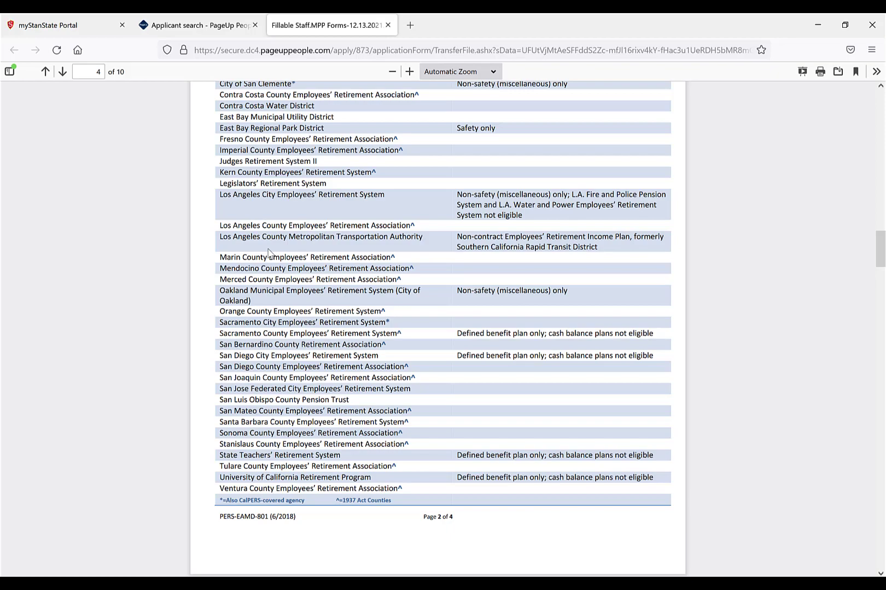
pyautogui.scroll(-12, 268, 253)
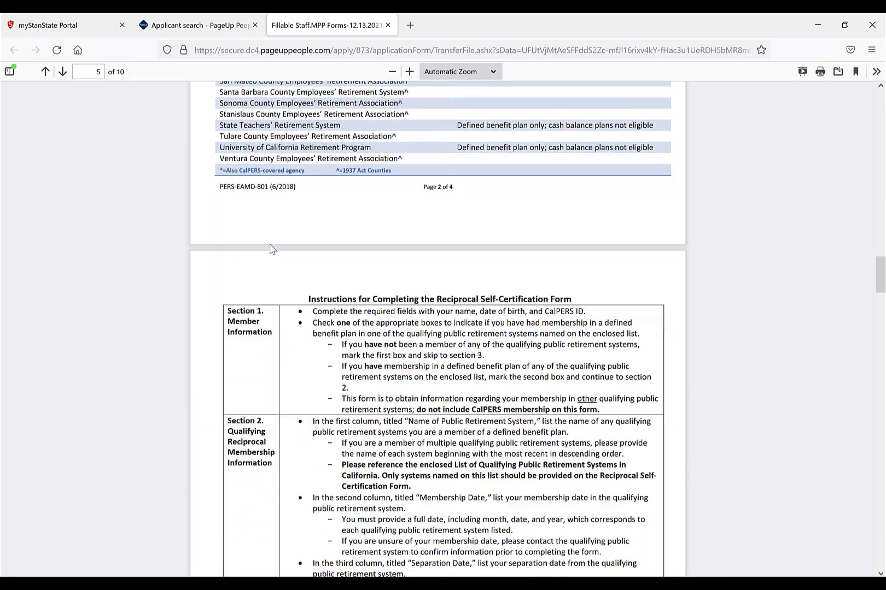
pyautogui.scroll(-12, 270, 249)
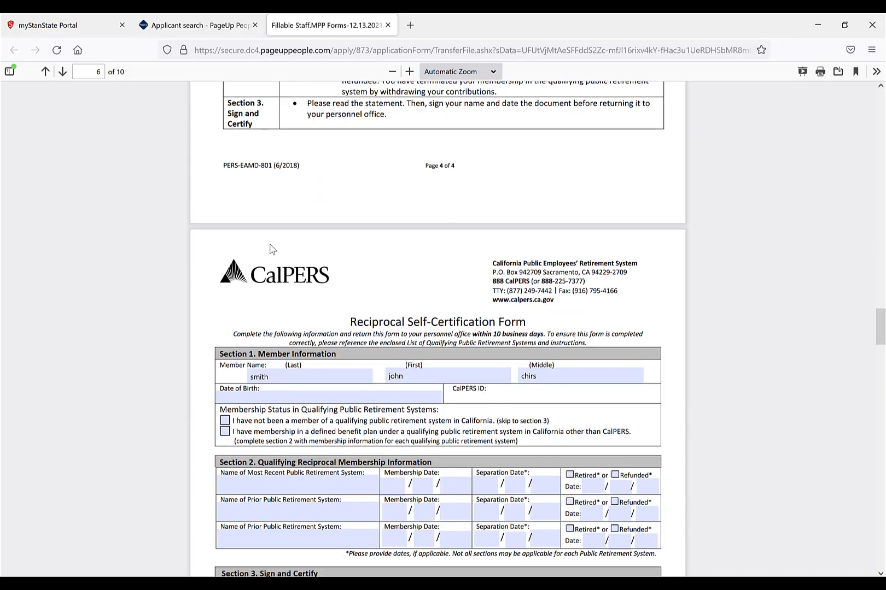
pyautogui.scroll(-3, 270, 248)
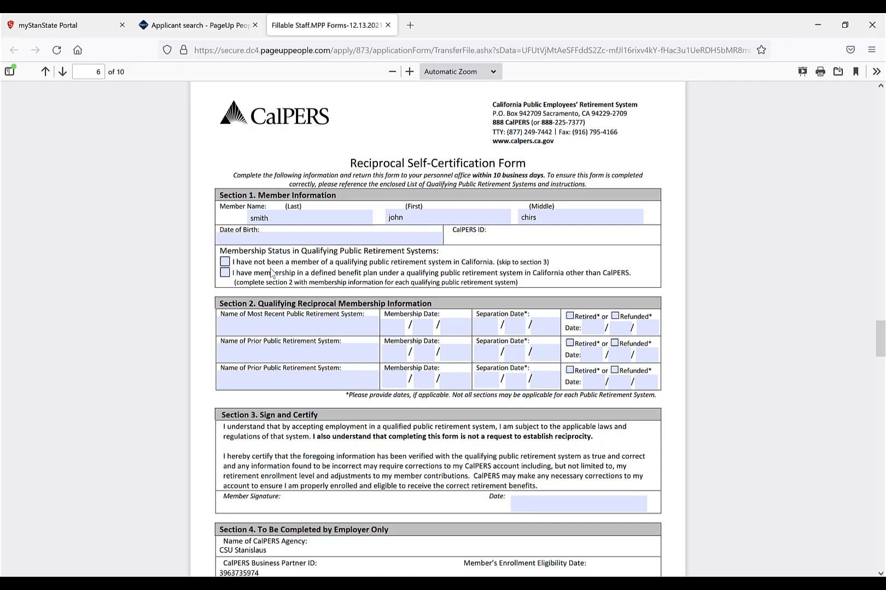
# Go over the system name, membership, separation and Retired or Refunded date fields in Section 2, and the signature area in Section 3
pyautogui.click(272, 325)
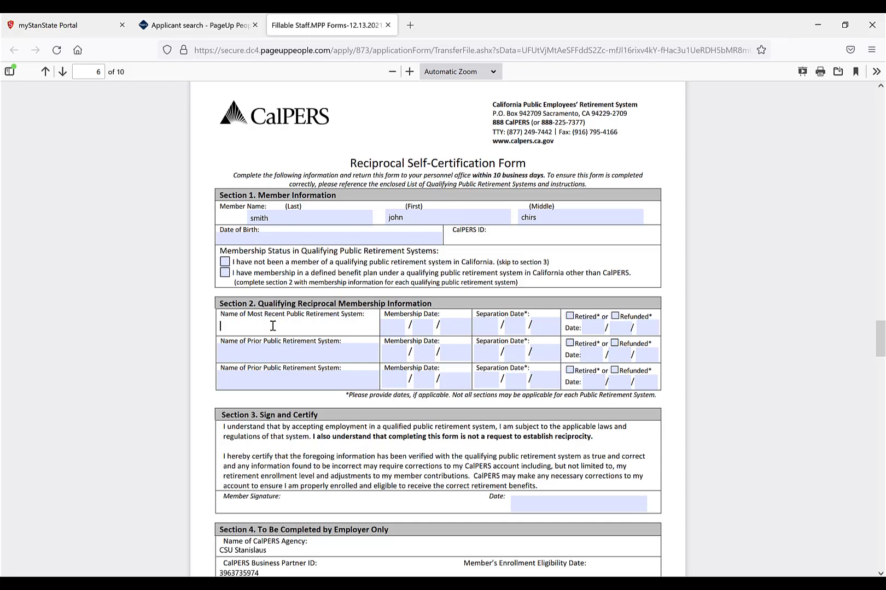
pyautogui.click(397, 327)
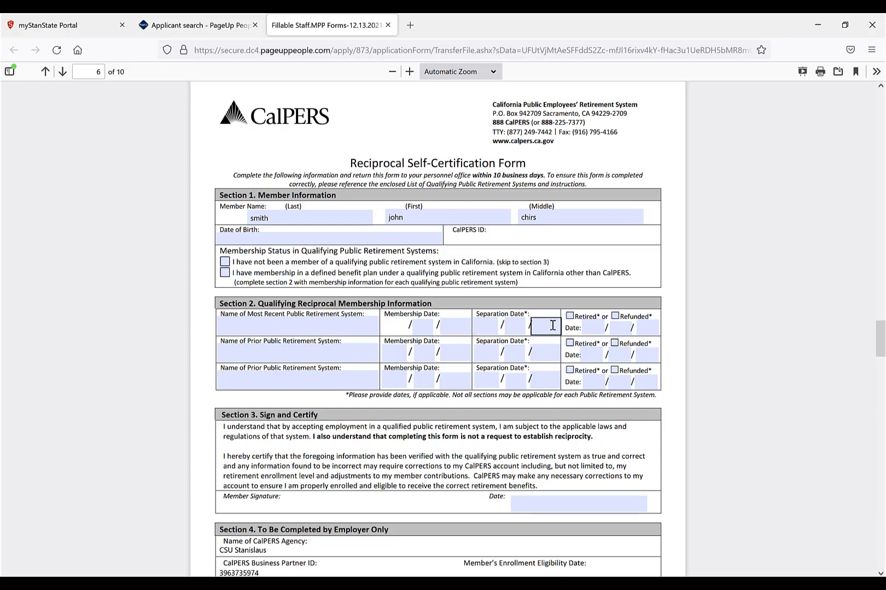
pyautogui.click(622, 329)
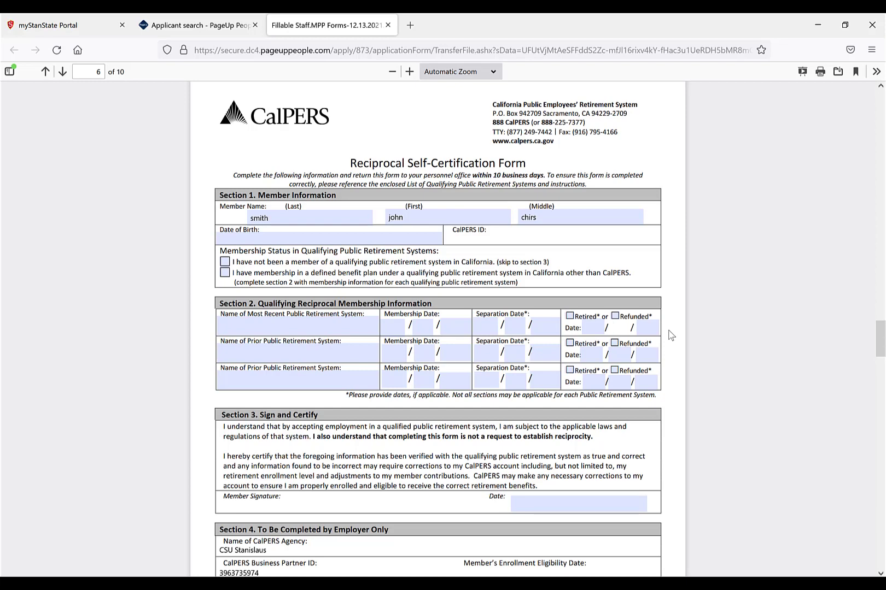
pyautogui.scroll(-2, 670, 335)
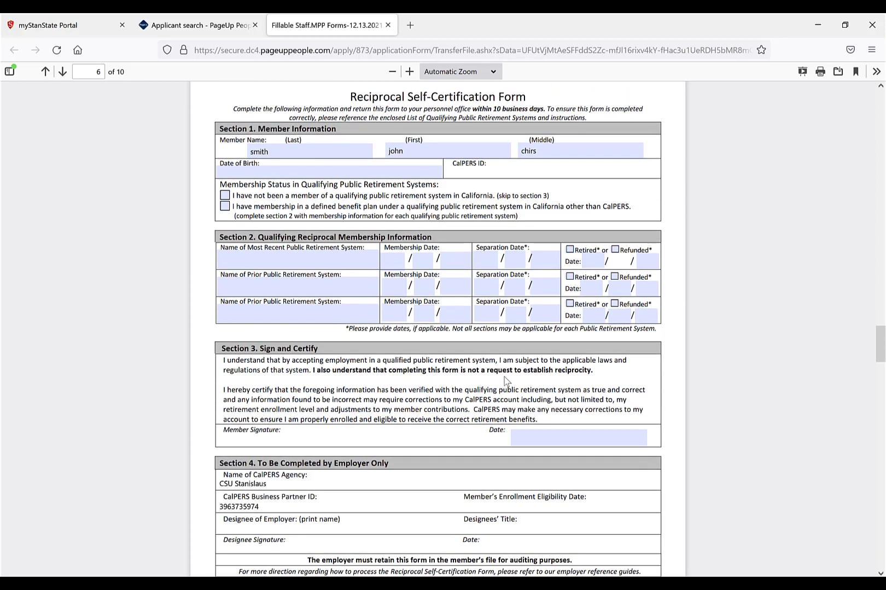
pyautogui.scroll(-2, 506, 381)
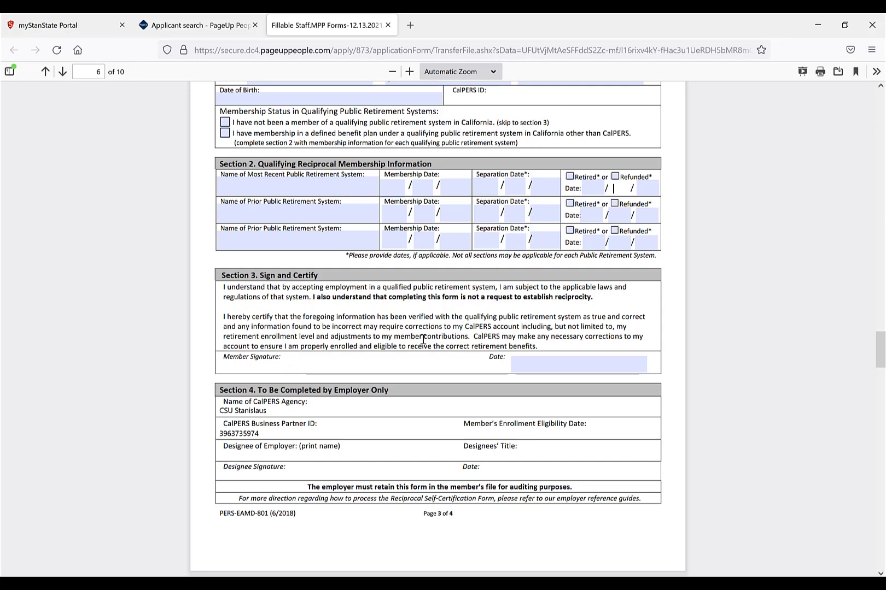
# Enter the employee's full name on the Designation of Person(s) Authorized to Receive Warrants form
pyautogui.scroll(-10, 422, 340)
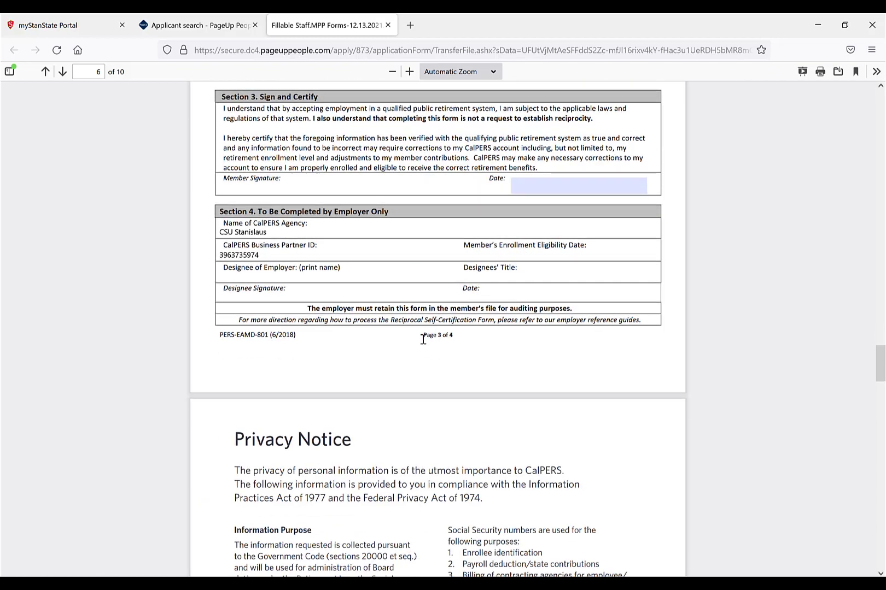
pyautogui.scroll(-10, 423, 339)
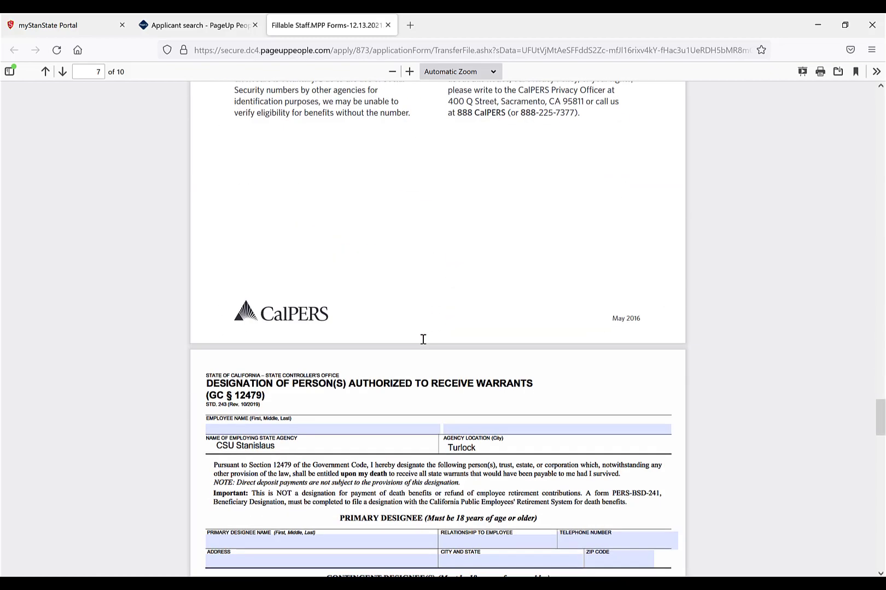
pyautogui.scroll(-2, 423, 340)
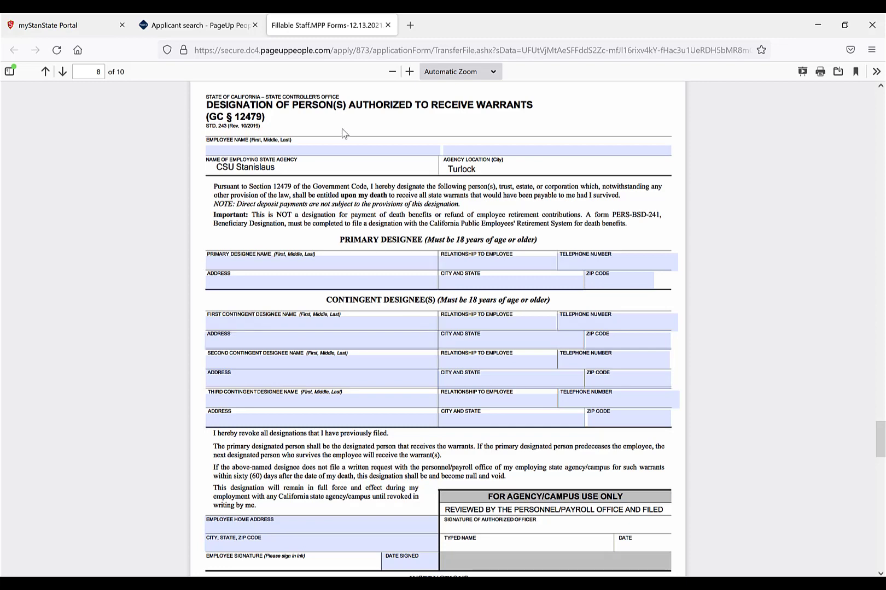
pyautogui.click(331, 149)
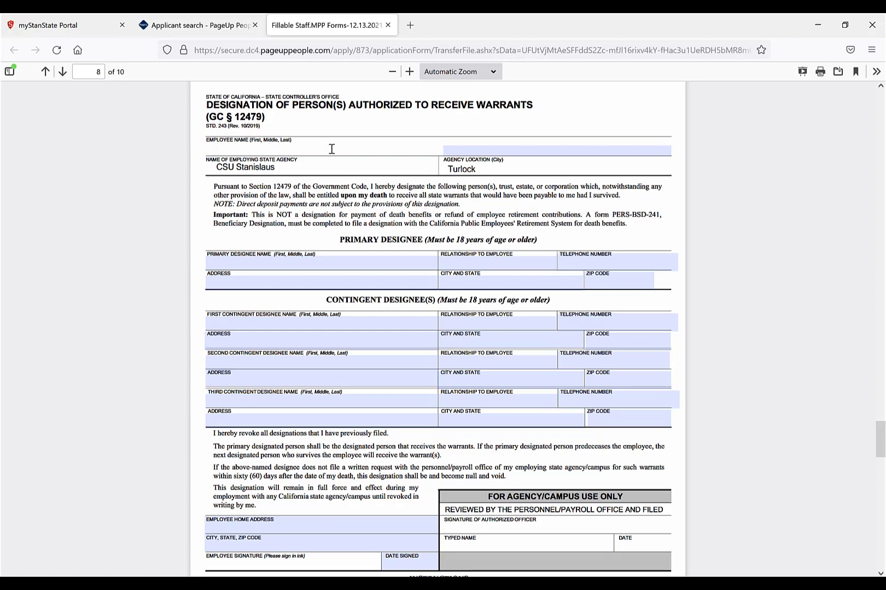
pyautogui.write('john c smith')
pyautogui.click(318, 222)
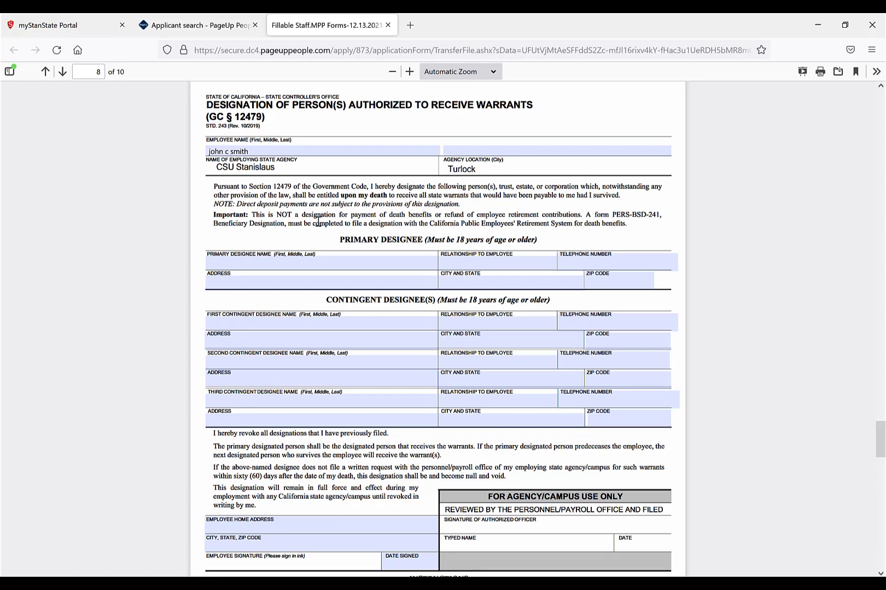
# Enter the primary designee's full name, and go over that designee's relationship, telephone number and address fields
pyautogui.click(316, 259)
pyautogui.write('jan')
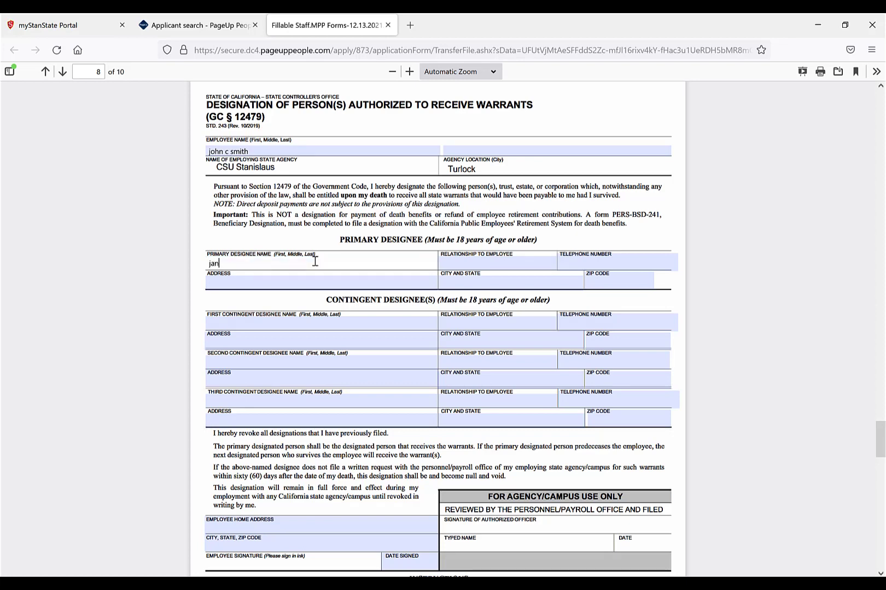
pyautogui.write('e c smith')
pyautogui.click(494, 264)
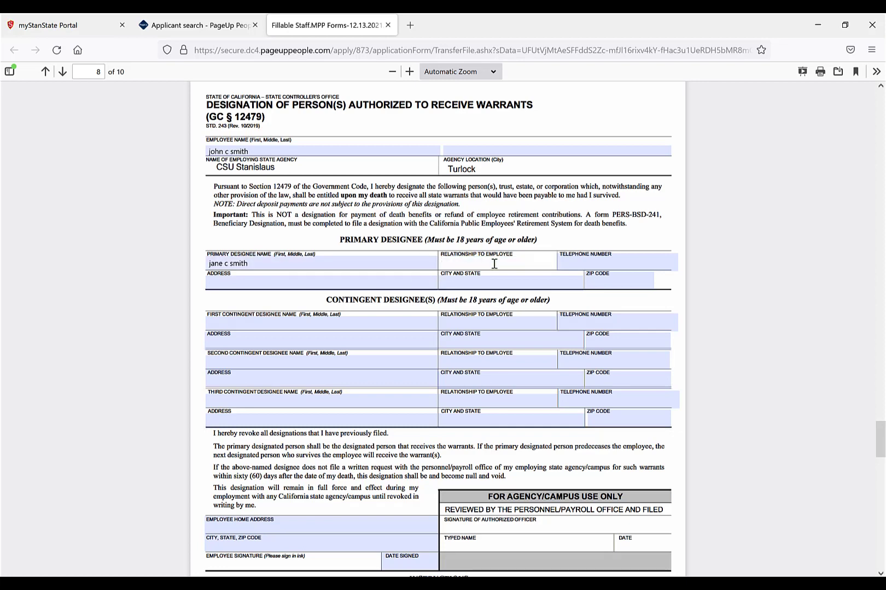
pyautogui.click(587, 262)
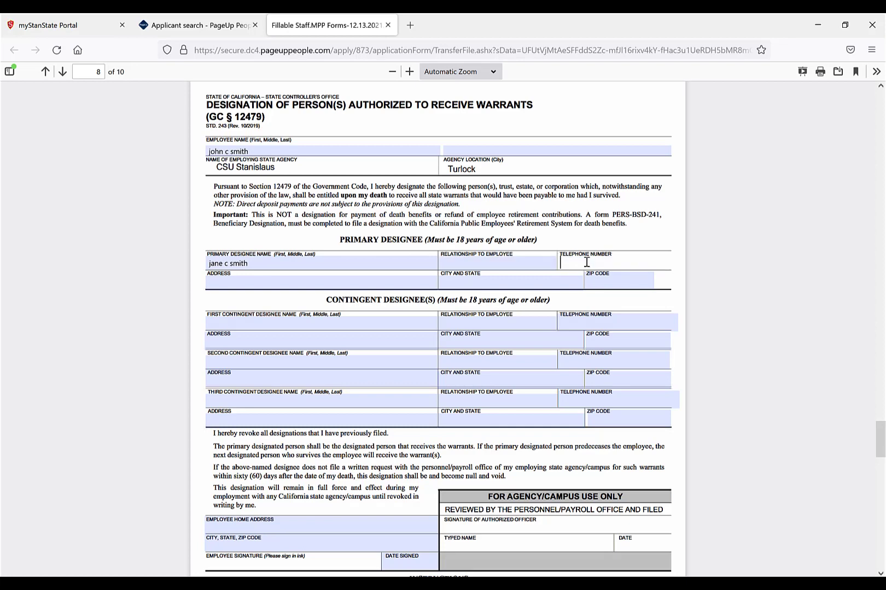
pyautogui.click(373, 279)
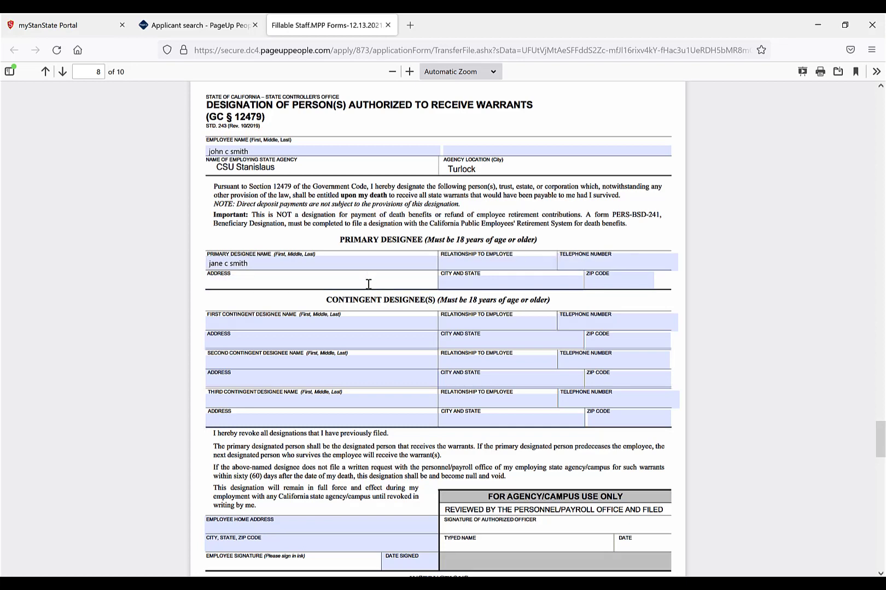
pyautogui.click(309, 307)
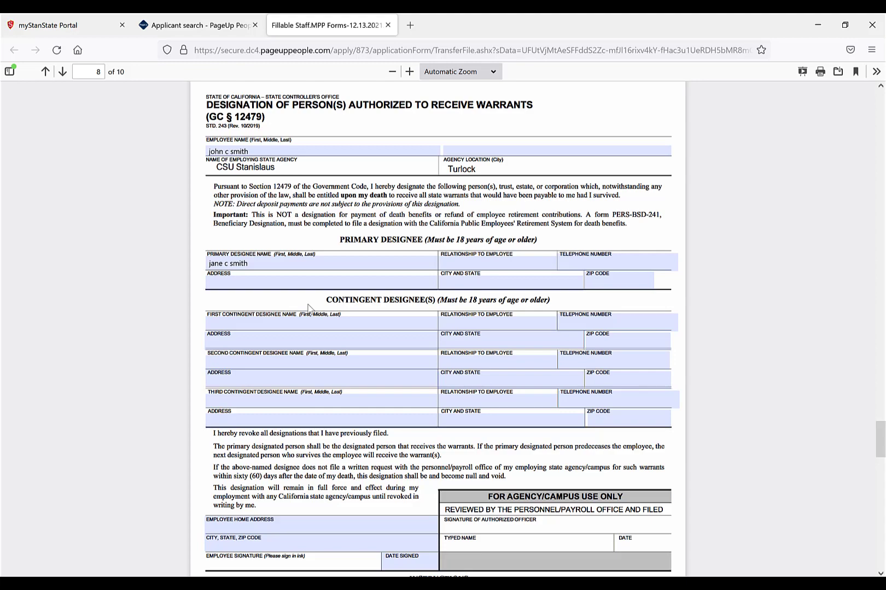
# Go over the employee home address, city, state and ZIP code, and signature fields at the end of the warrant designation form
pyautogui.scroll(-4, 308, 307)
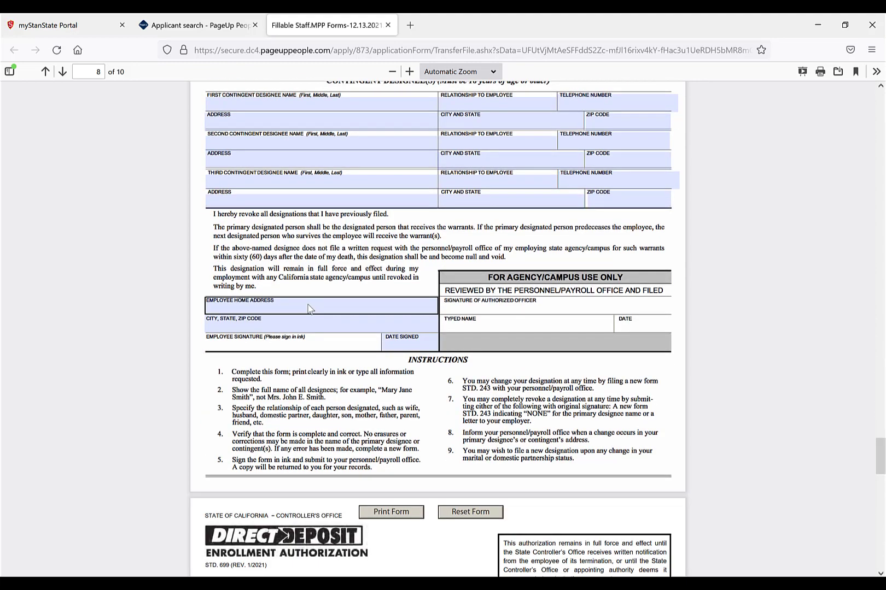
pyautogui.click(277, 309)
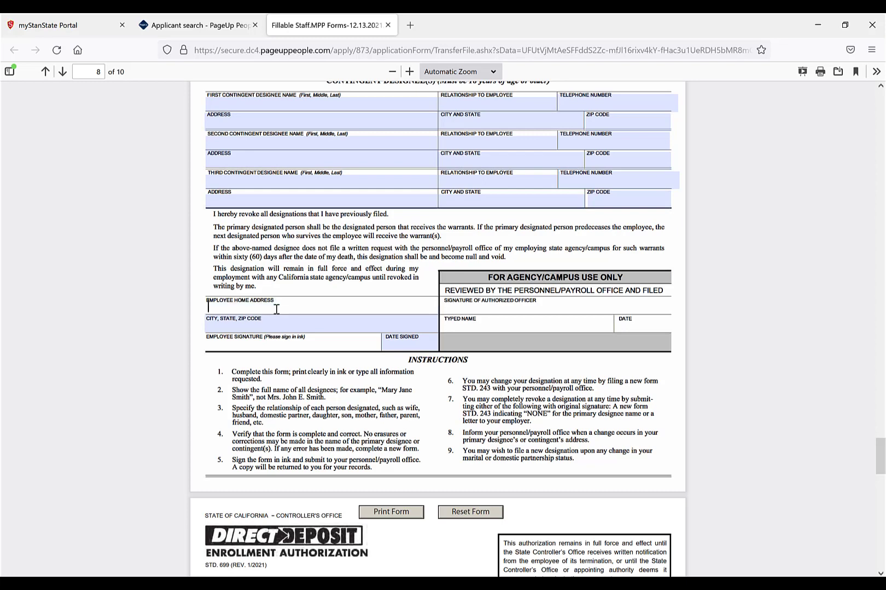
pyautogui.click(263, 328)
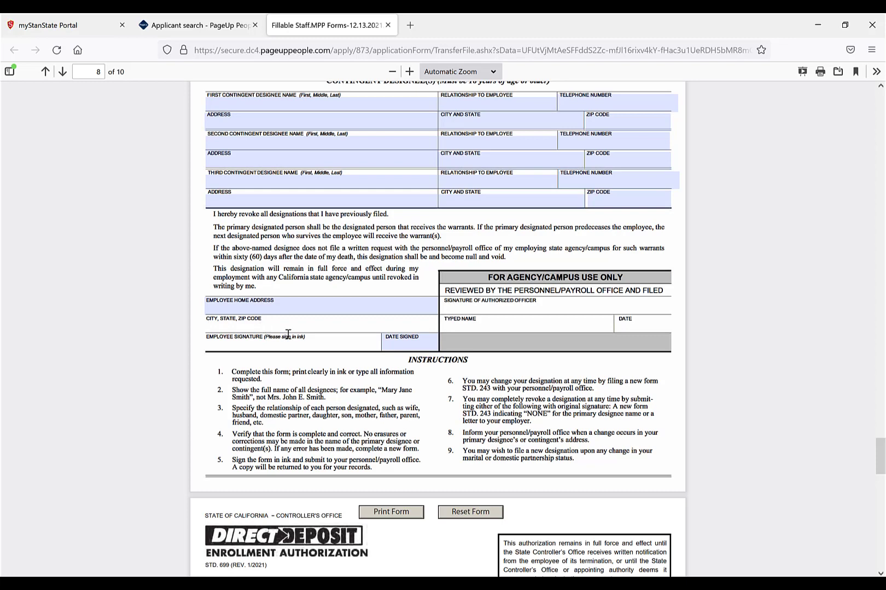
pyautogui.click(318, 343)
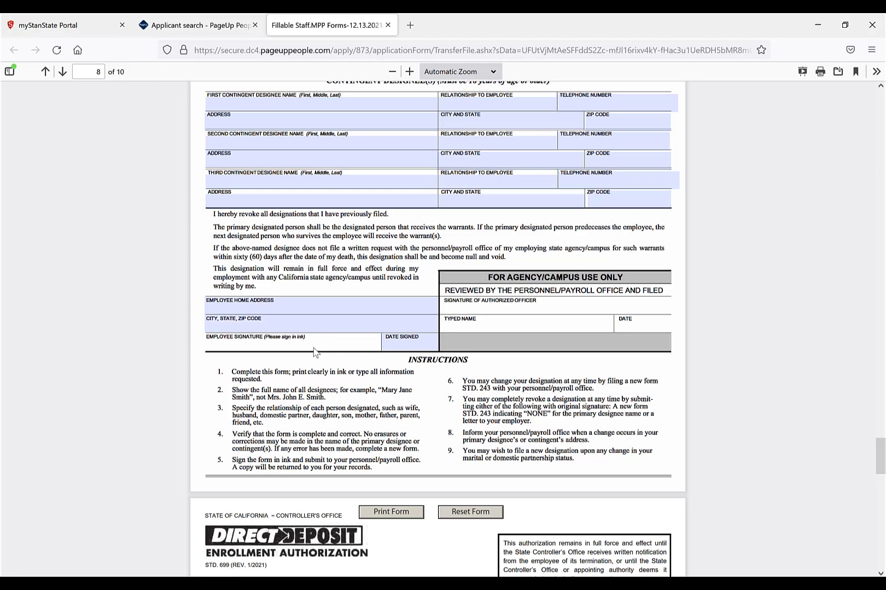
# On the Direct Deposit Enrollment Authorization, mark the enrollment action as New and enter a placeholder of x characters as the Social Security number
pyautogui.scroll(-5, 315, 353)
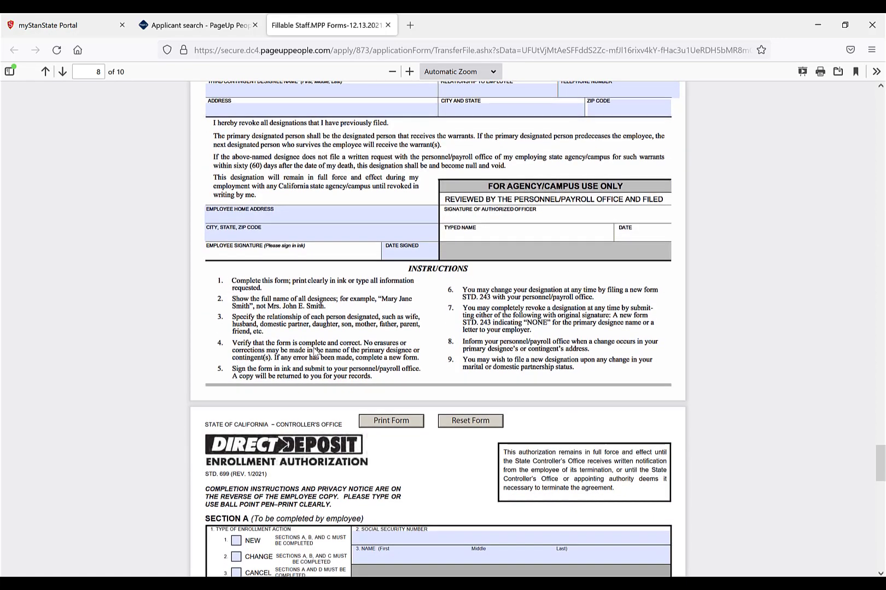
pyautogui.scroll(-1, 314, 348)
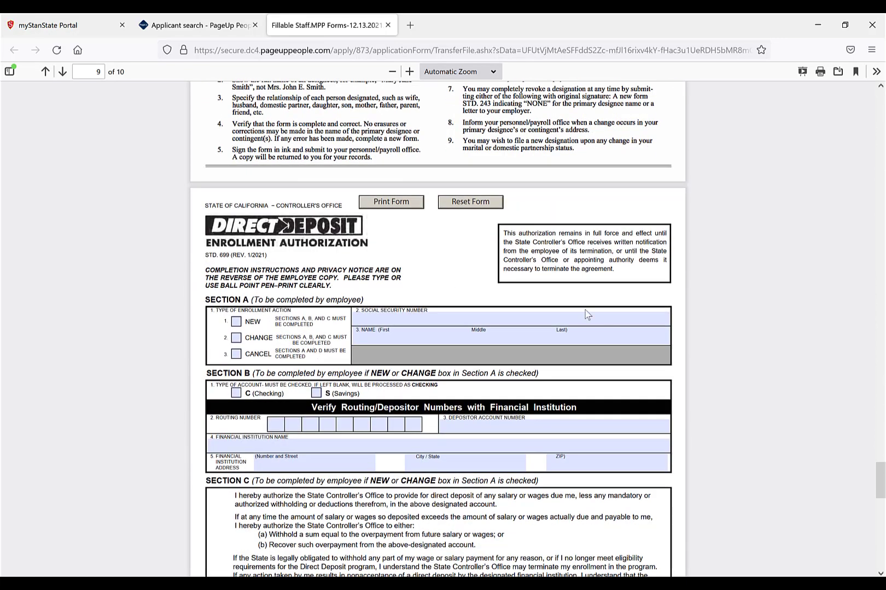
pyautogui.scroll(-2, 685, 329)
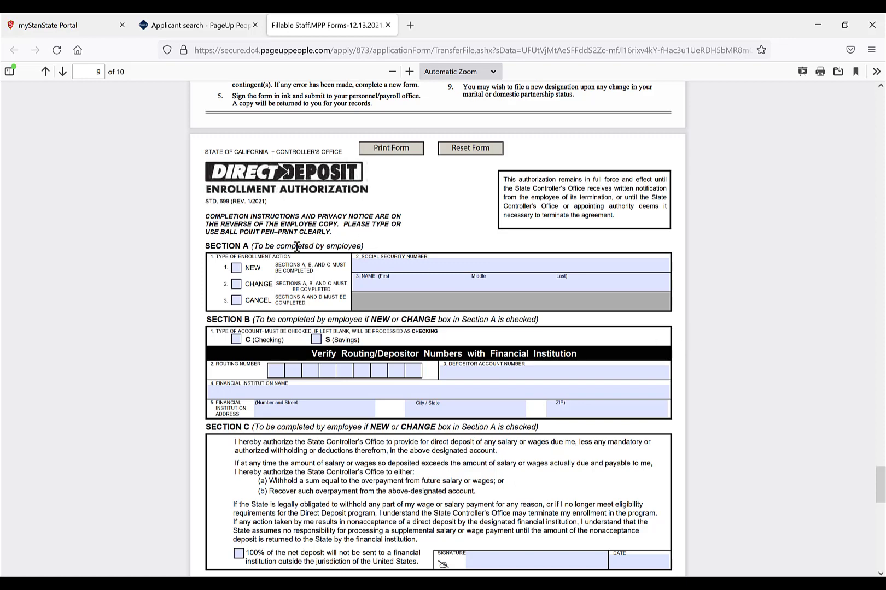
pyautogui.scroll(-1, 281, 251)
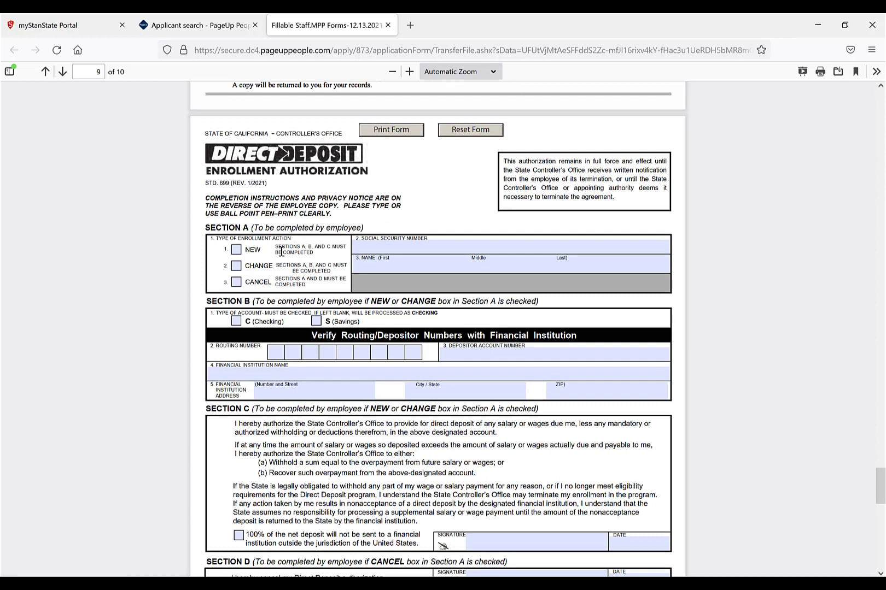
pyautogui.click(237, 251)
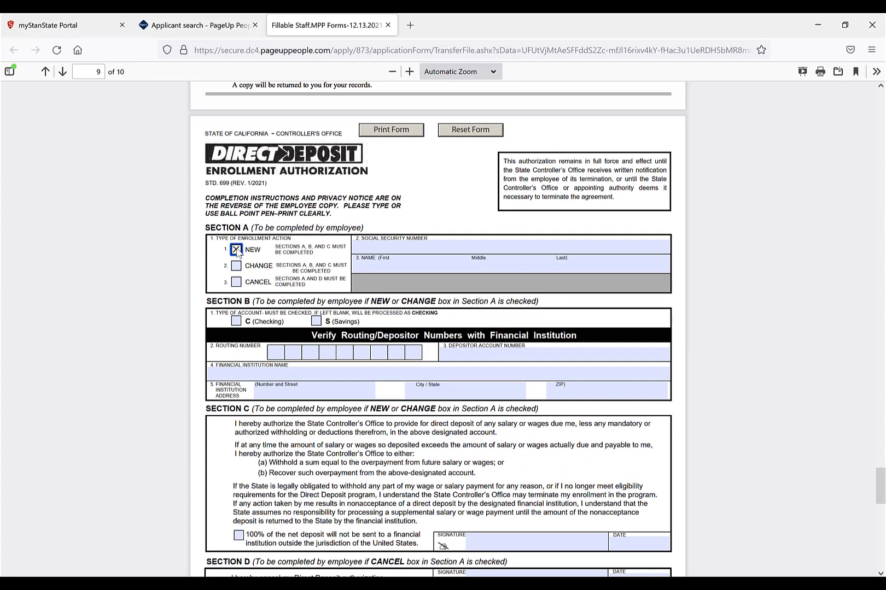
pyautogui.click(401, 251)
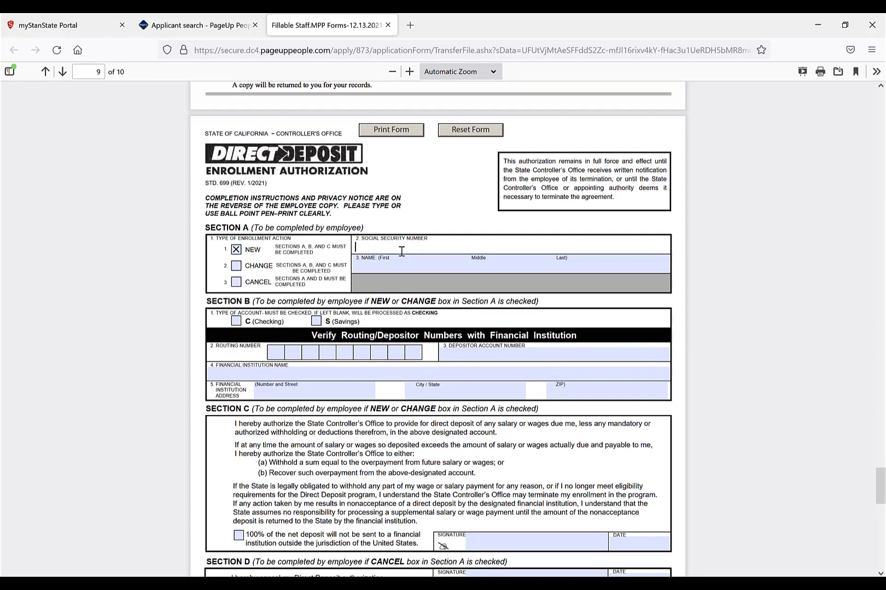
pyautogui.write('xxxxxx')
# Enter the employee's first, middle and last name in Section A of the direct deposit form
pyautogui.click(397, 268)
pyautogui.write('joh')
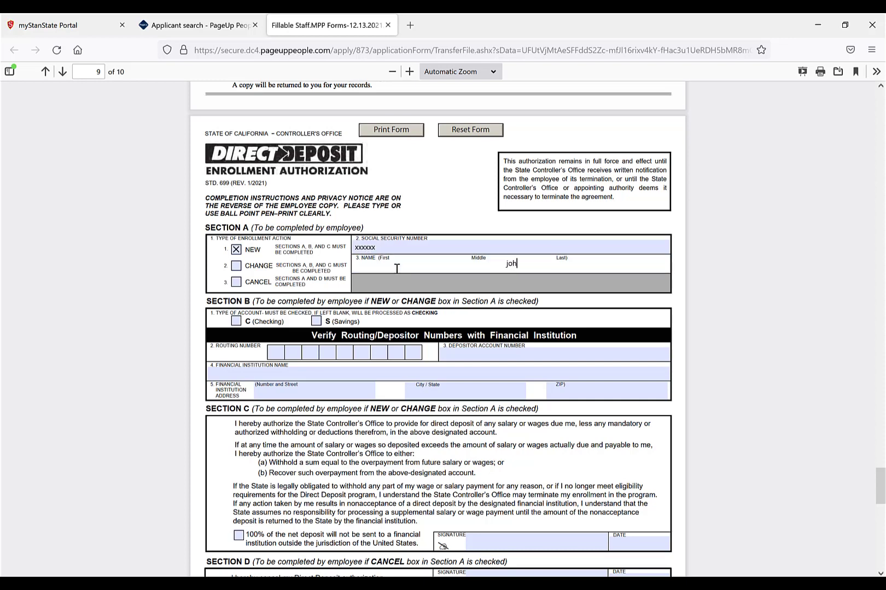
pyautogui.write('n chris smith')
# Mark the account type as Savings in Section B, and go over the routing number and depositor account number fields
pyautogui.click(346, 352)
pyautogui.scroll(-1, 347, 353)
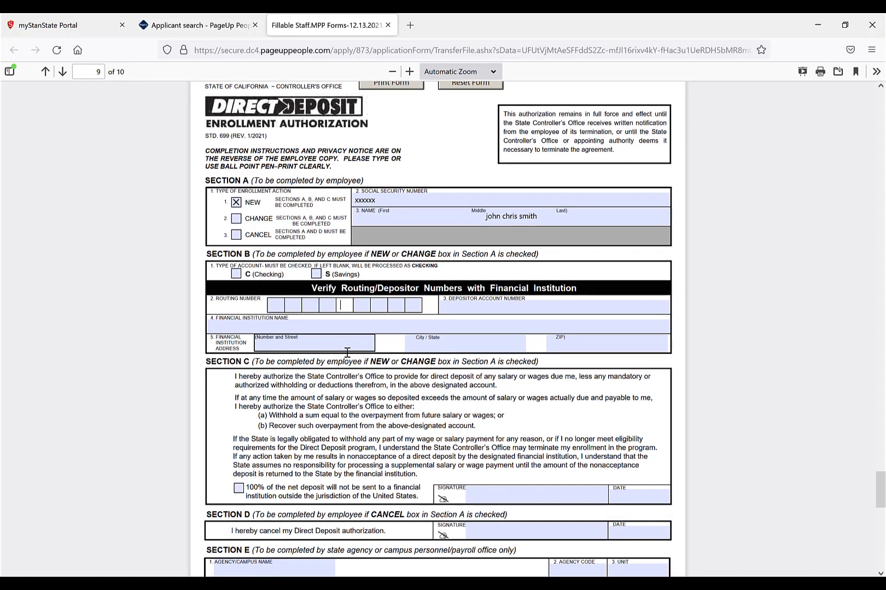
pyautogui.click(316, 275)
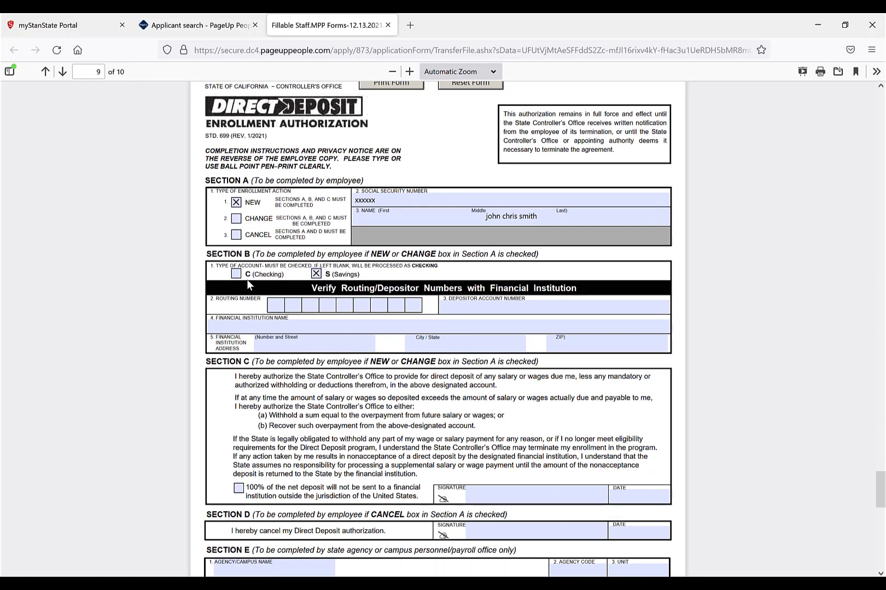
pyautogui.click(253, 322)
pyautogui.scroll(-1, 257, 317)
pyautogui.click(276, 261)
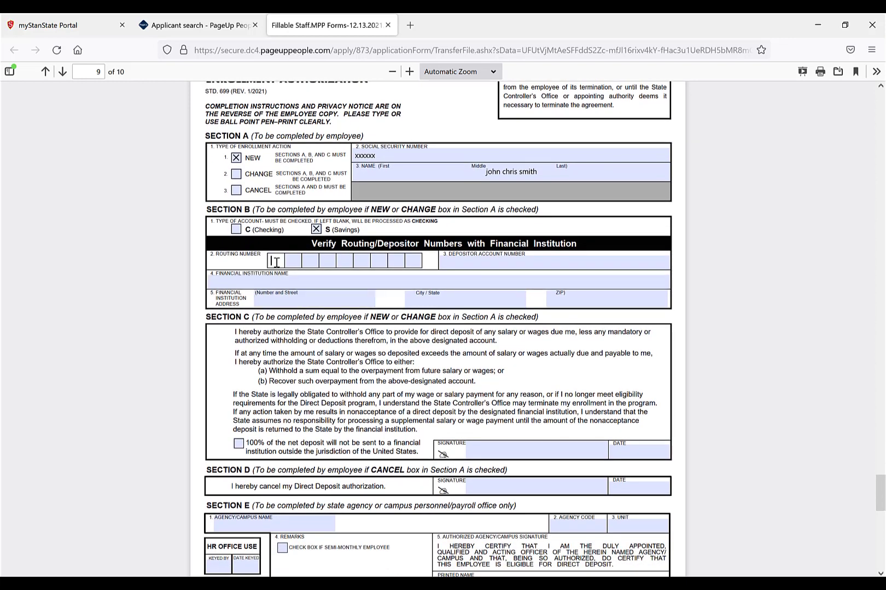
pyautogui.click(483, 263)
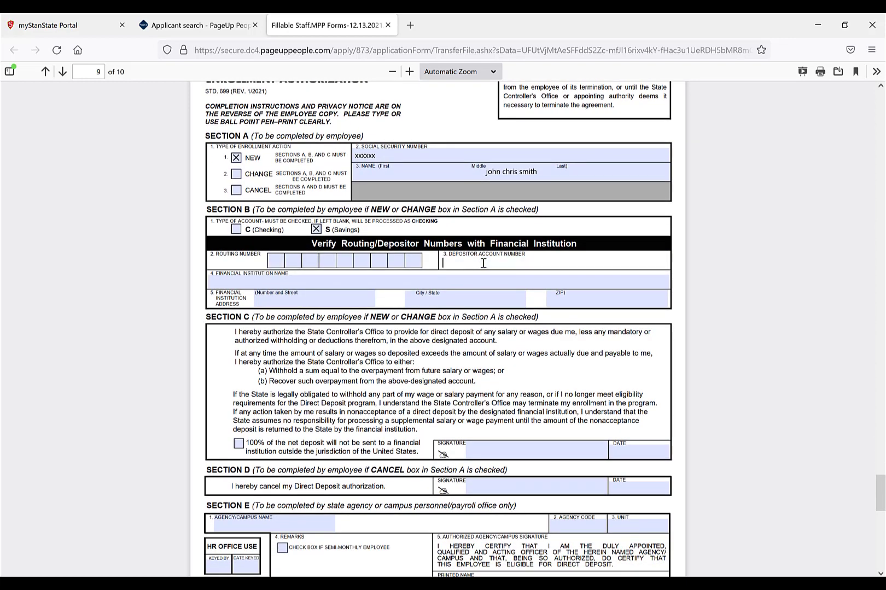
# Enter "bank" as the financial institution name and "bank address" as its number and street in Section B
pyautogui.click(366, 283)
pyautogui.write('bank')
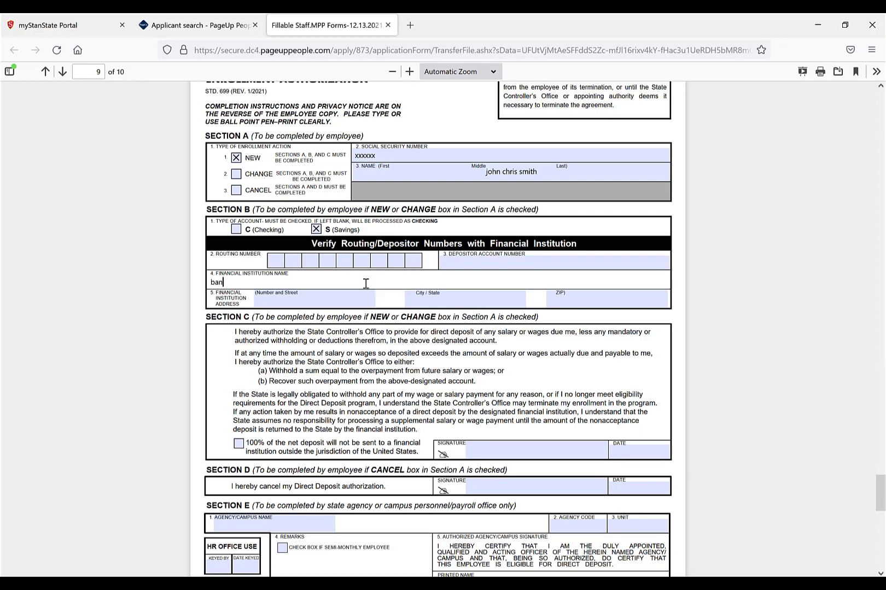
pyautogui.click(316, 302)
pyautogui.write('ban')
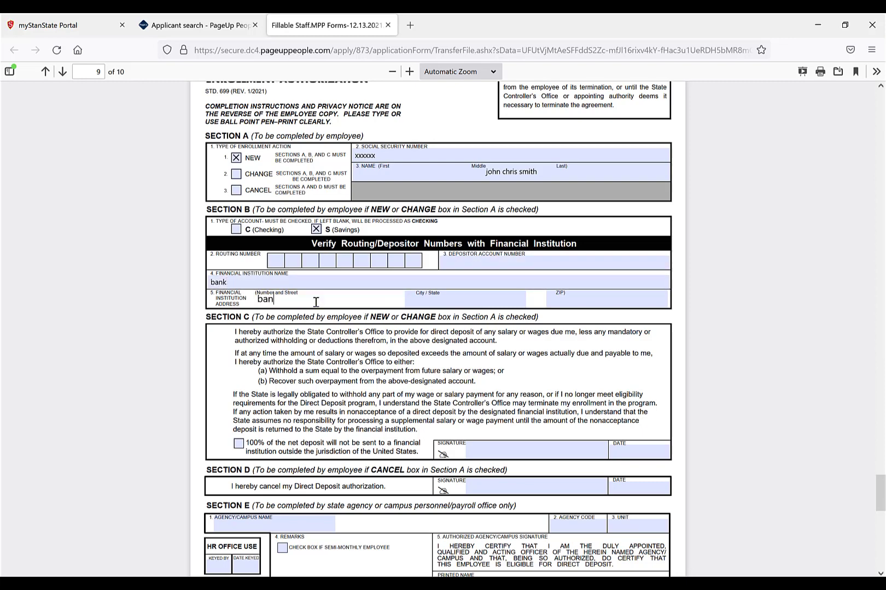
pyautogui.write('k address')
pyautogui.click(312, 393)
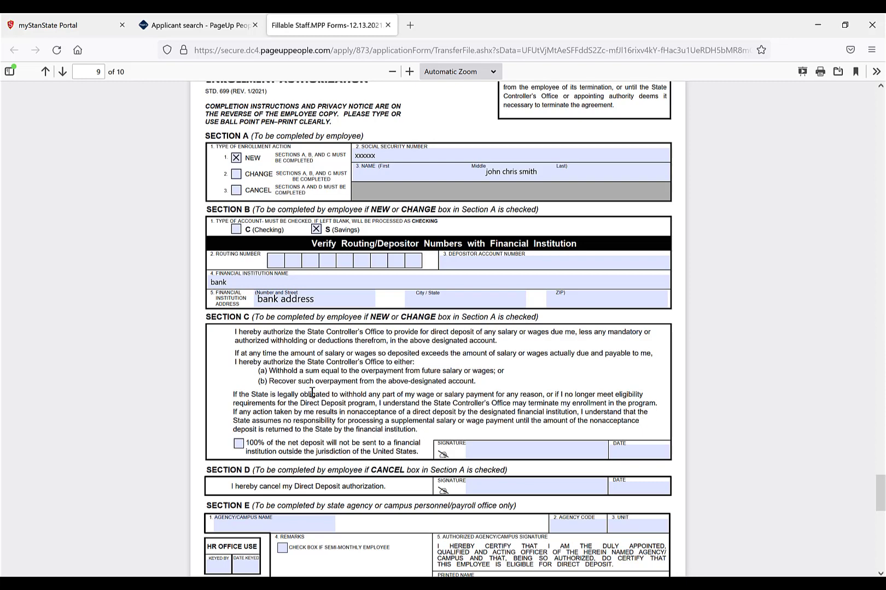
# Check the Section C statement that 100% of the net deposit stays within United States jurisdiction, and go over its signature and date fields
pyautogui.click(239, 445)
pyautogui.click(331, 416)
pyautogui.click(495, 451)
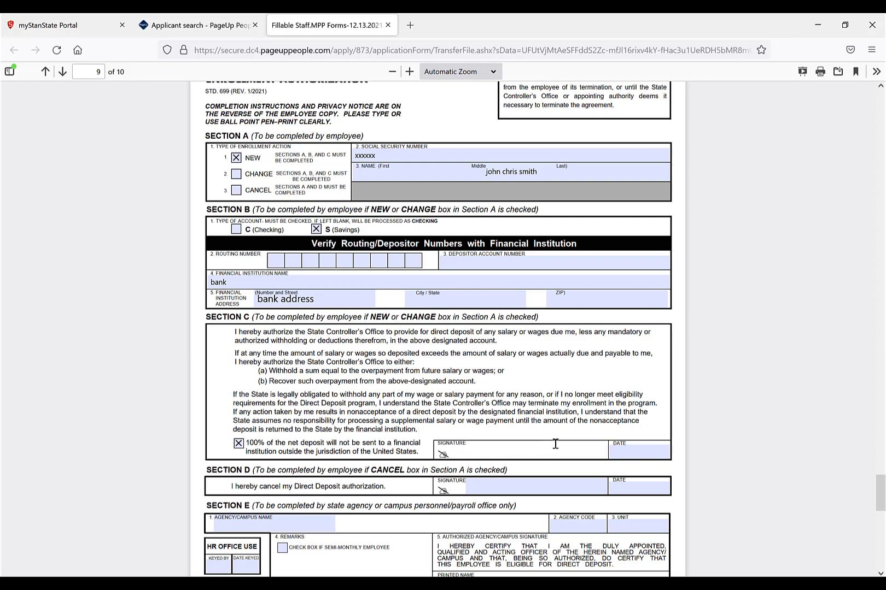
pyautogui.click(637, 453)
pyautogui.click(659, 414)
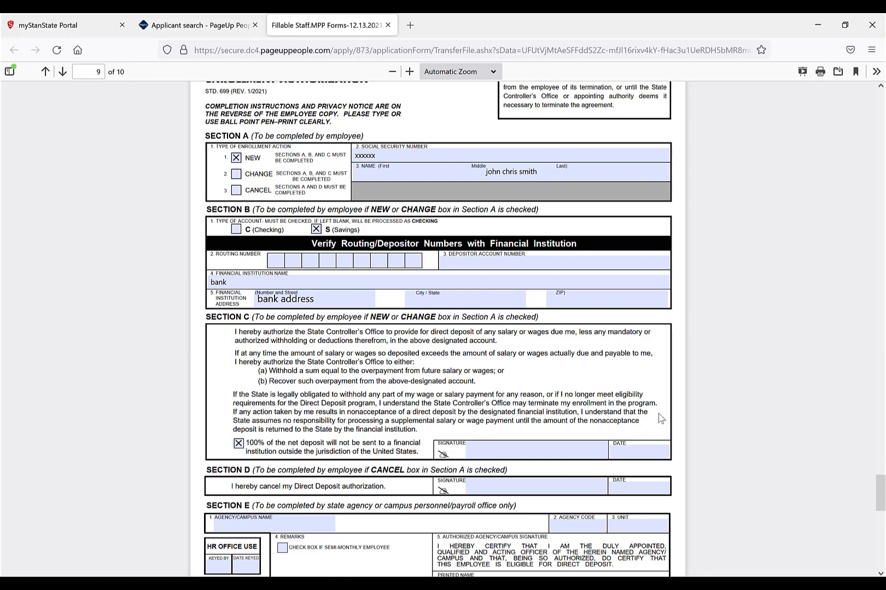
pyautogui.scroll(2, 661, 418)
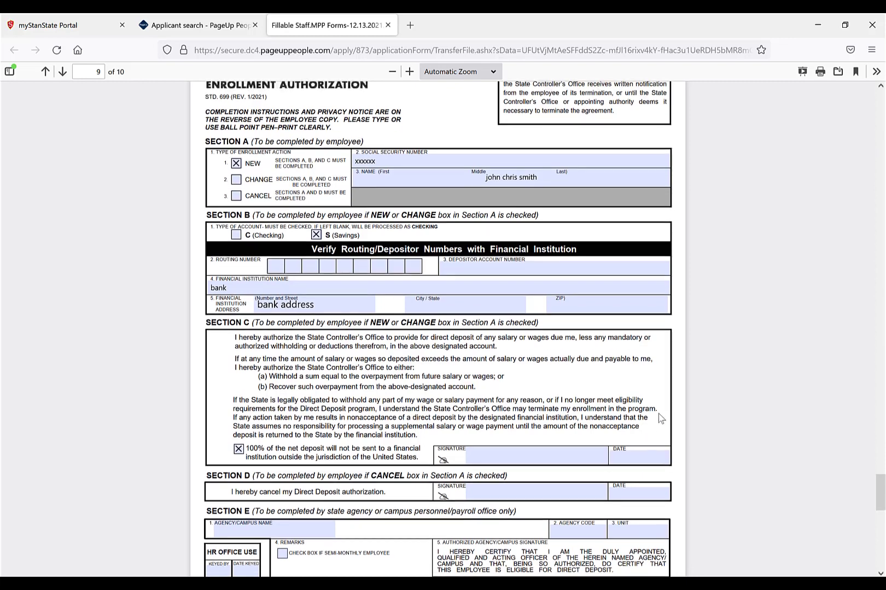